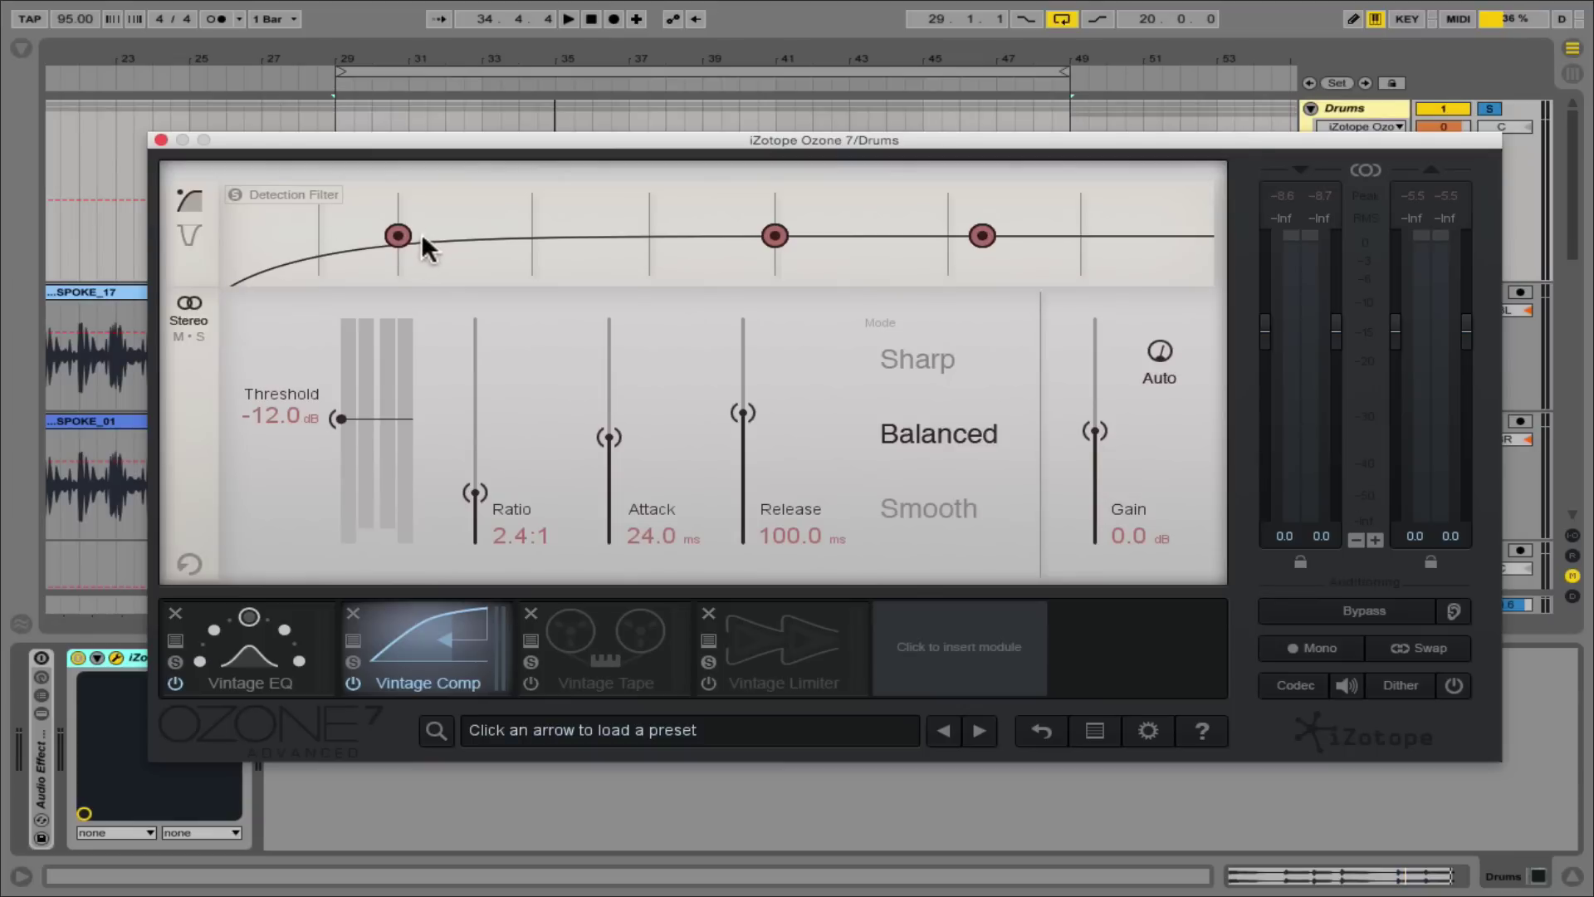
Alternate the detection filter's low-cut node between 40 Hz and 400 Hz, finishing at 400 Hz
left_click_drag(401, 232, 241, 241)
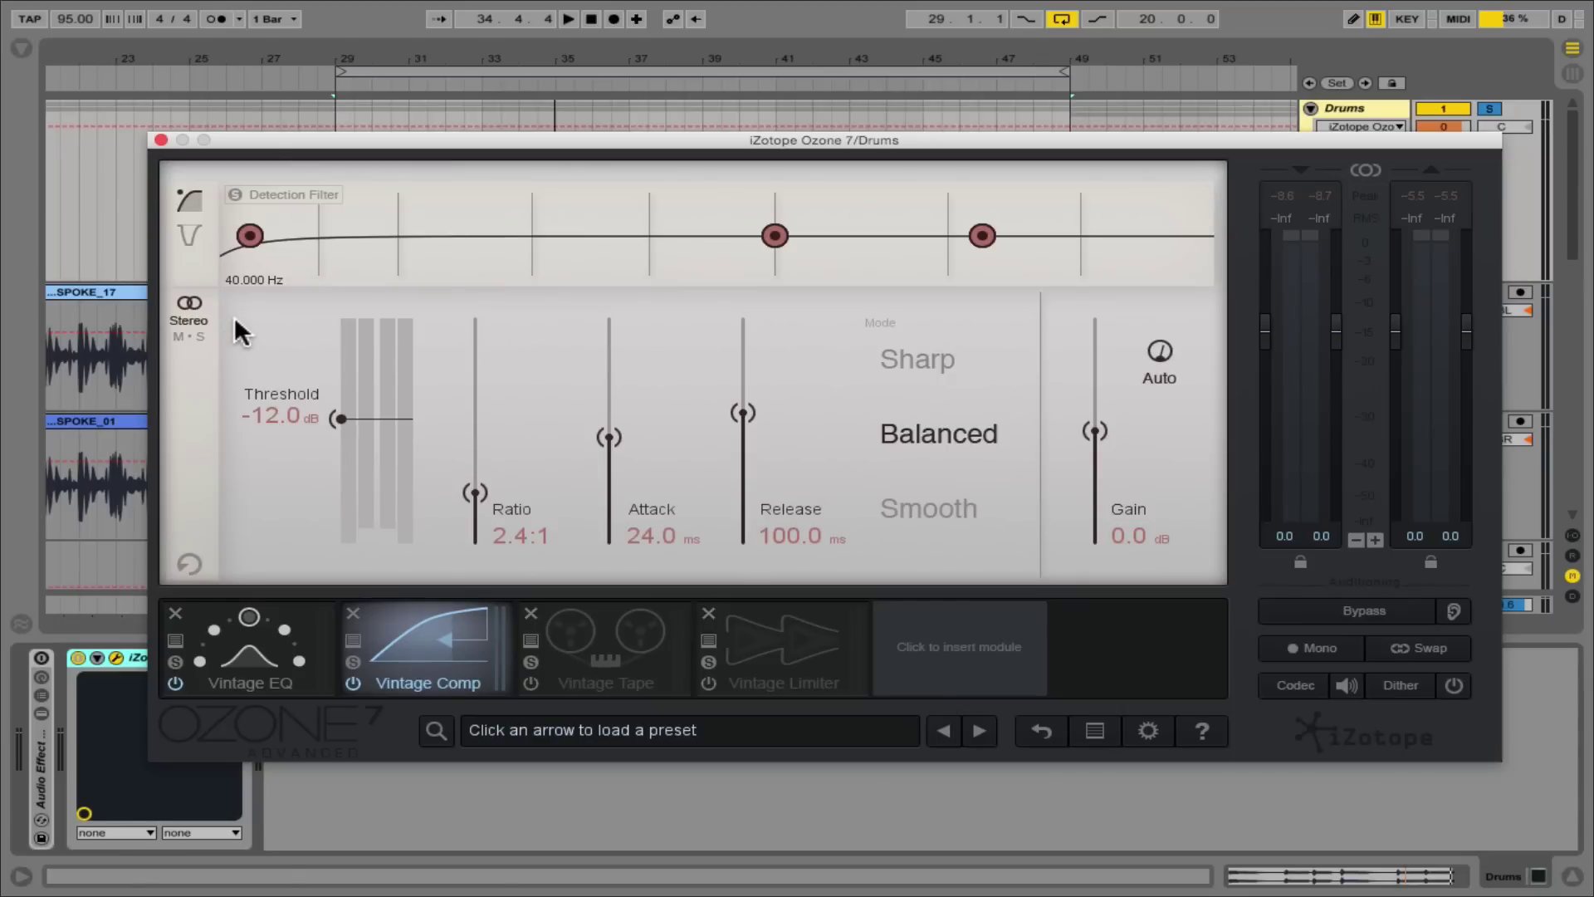
left_click_drag(262, 137, 285, 79)
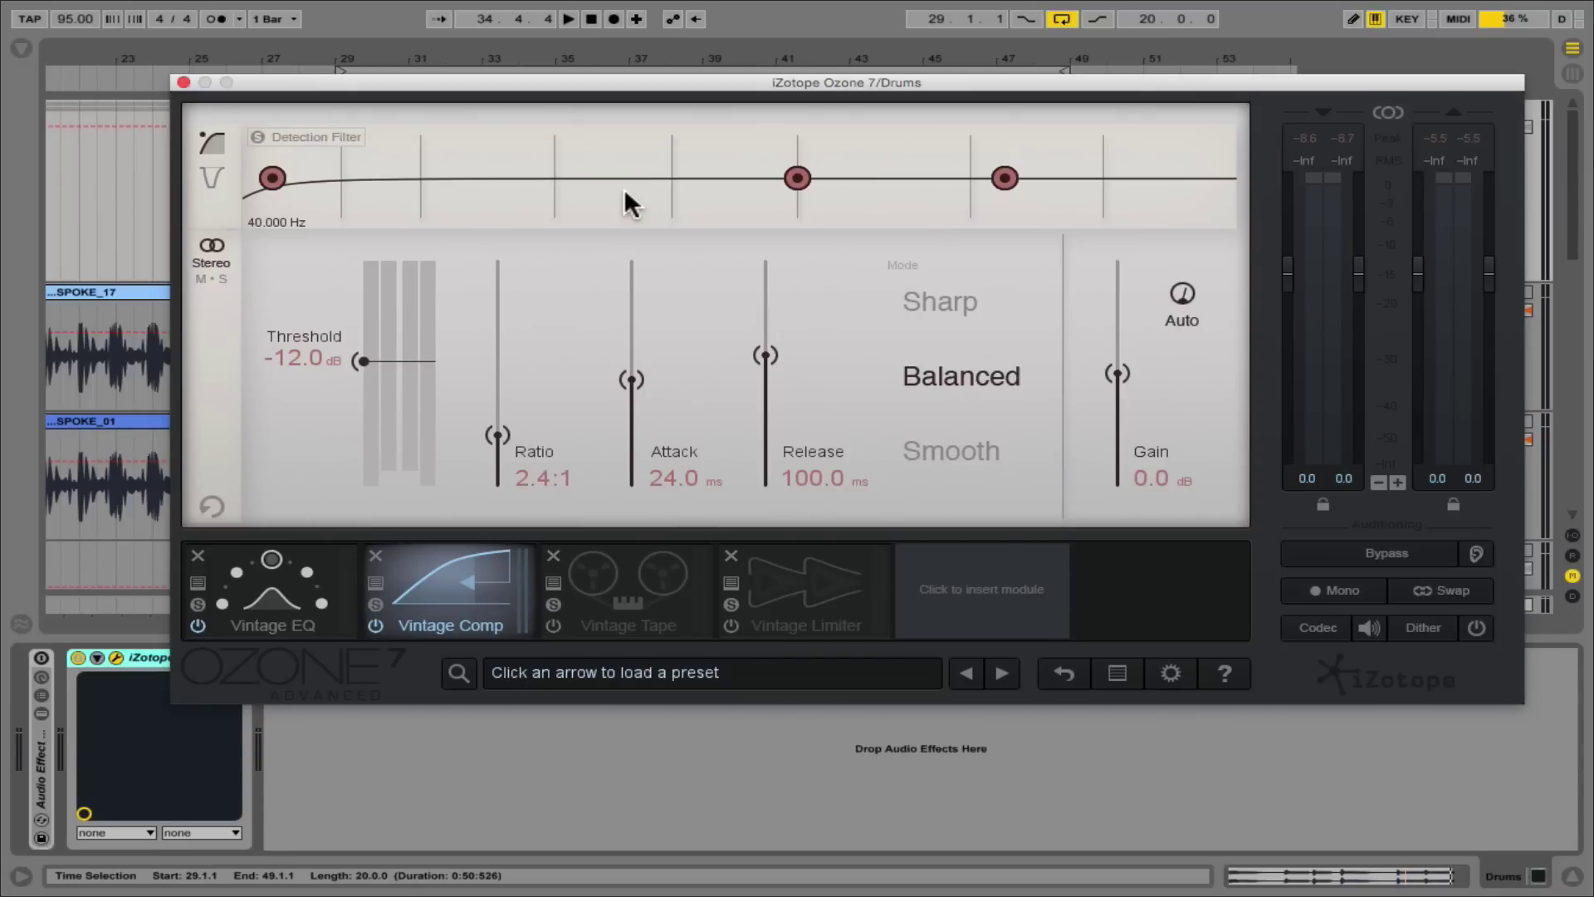
left_click_drag(272, 177, 528, 174)
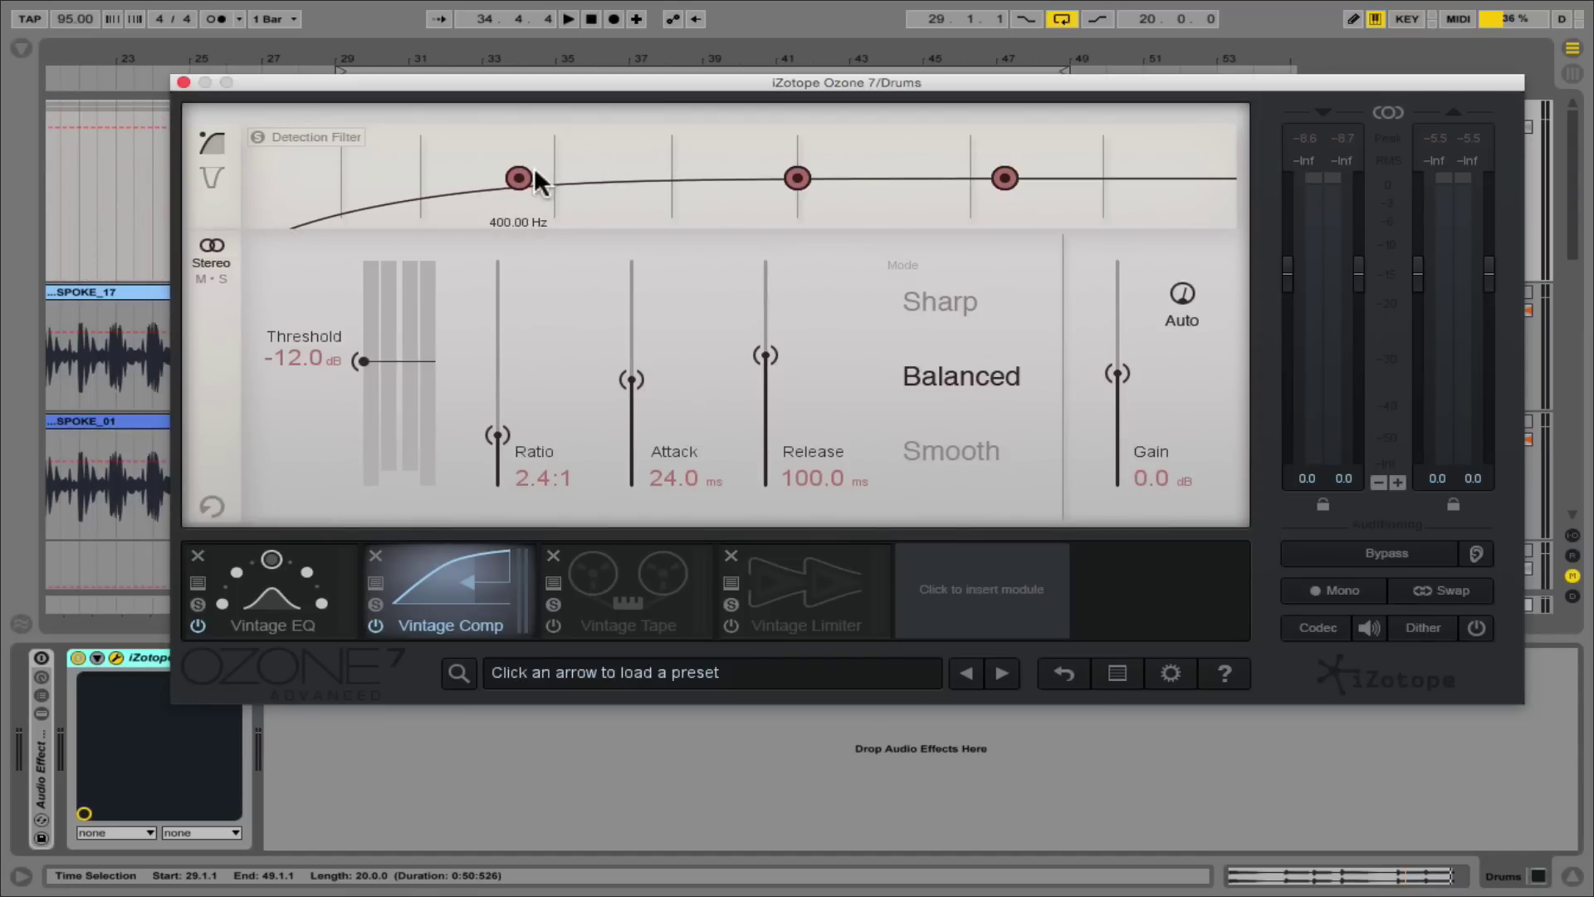
left_click_drag(521, 176, 247, 176)
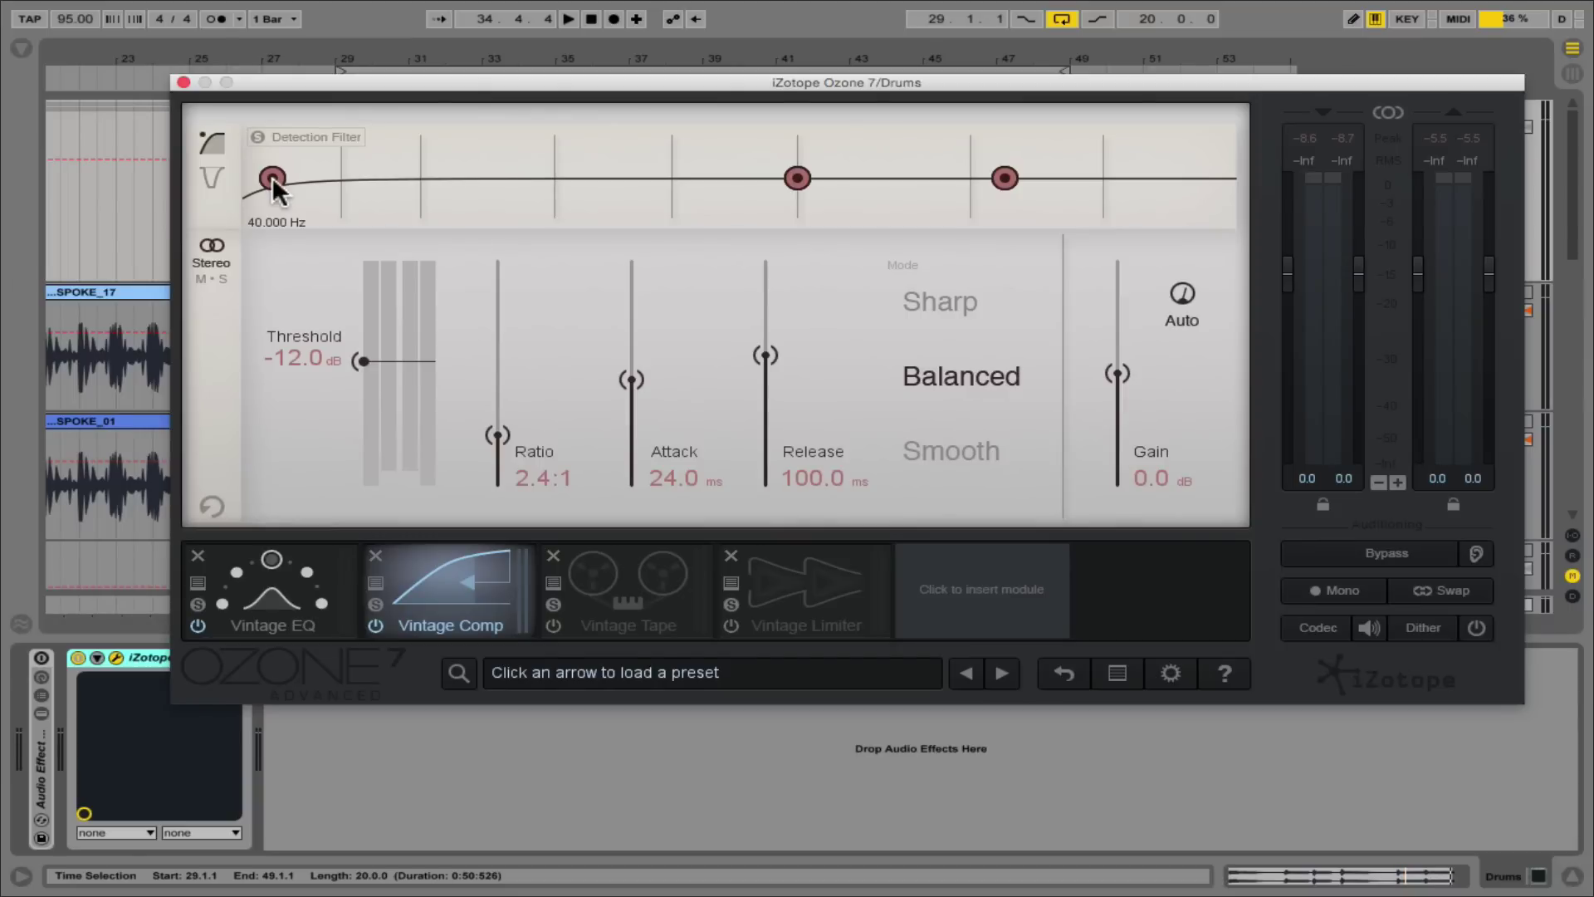
left_click_drag(272, 179, 519, 178)
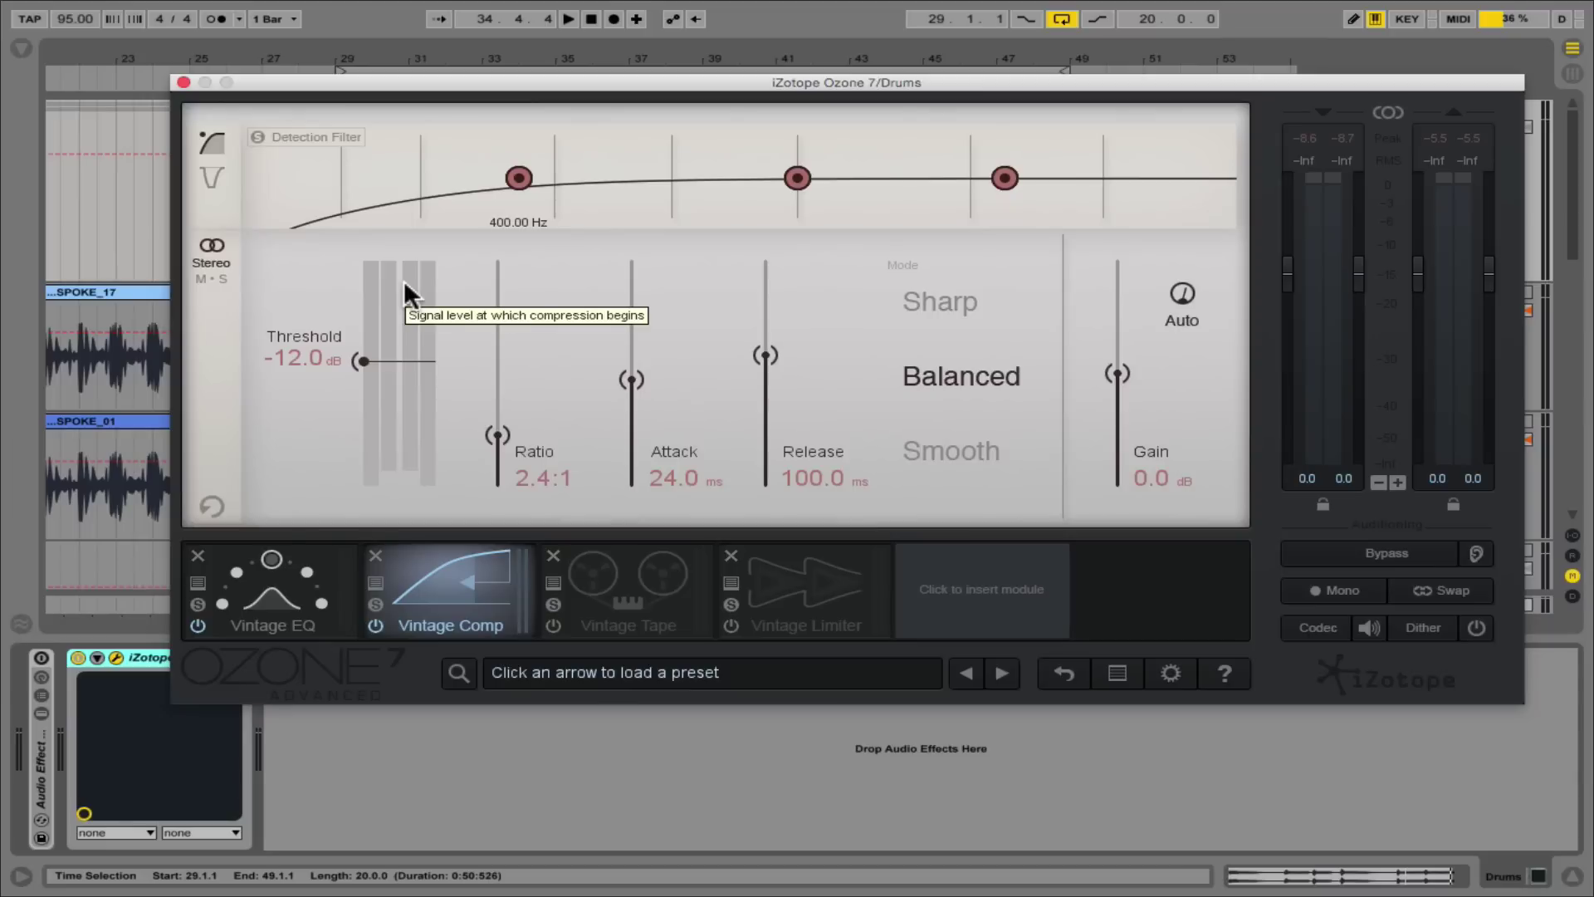
Play the drum loop while alternating the detection filter's low cut between 40 Hz and 400 Hz, ending at 40 Hz with playback stopped
key("space")
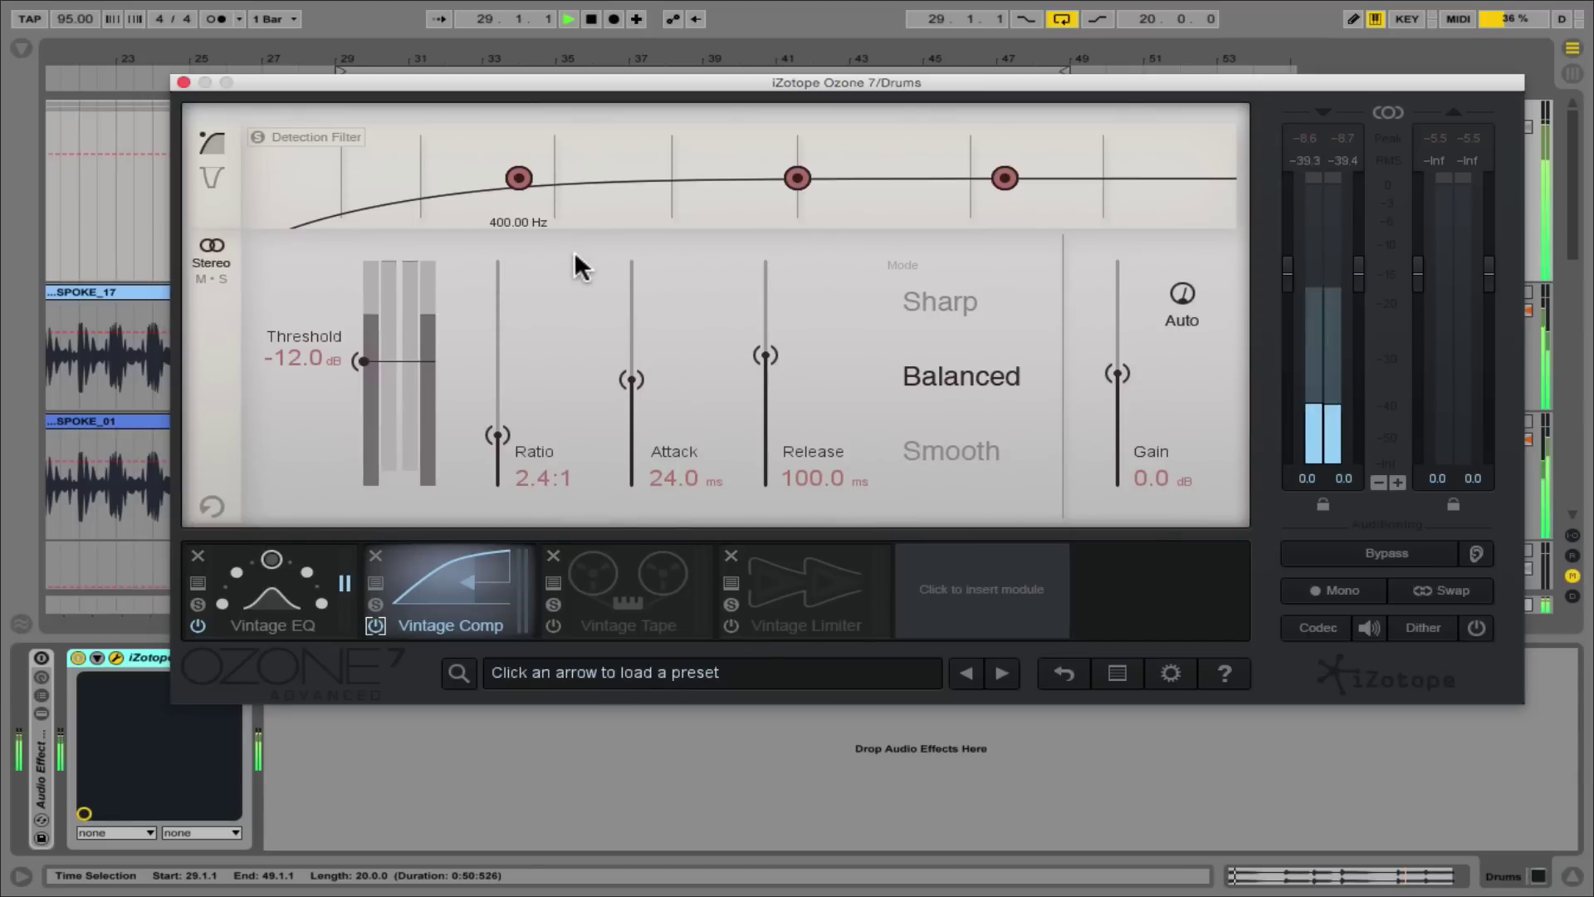
left_click_drag(517, 177, 253, 181)
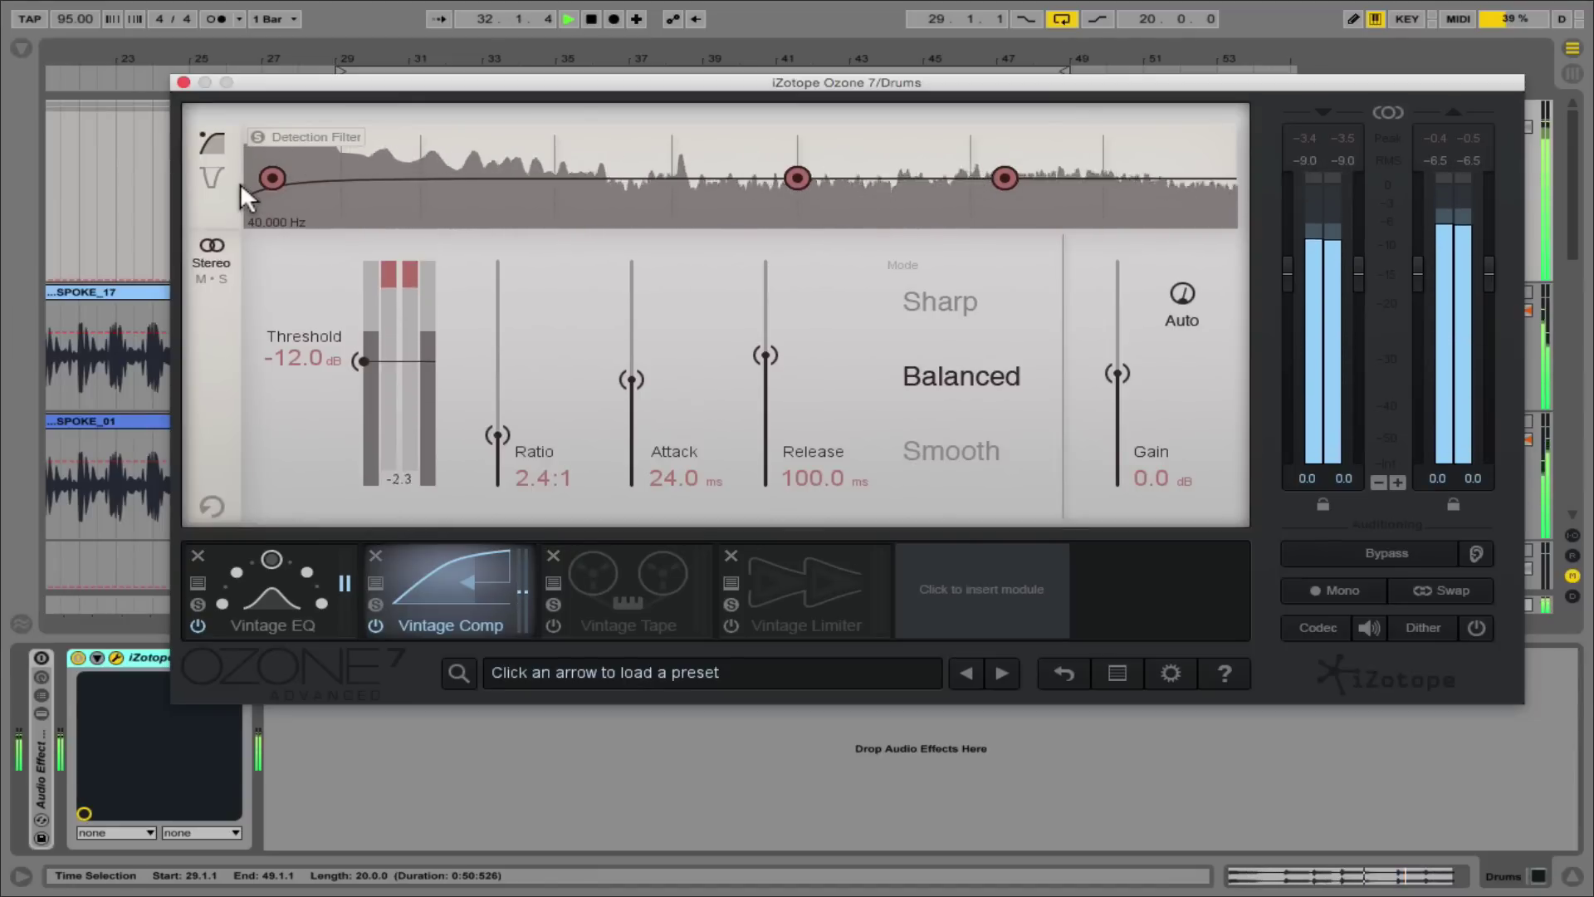
left_click_drag(241, 182, 624, 173)
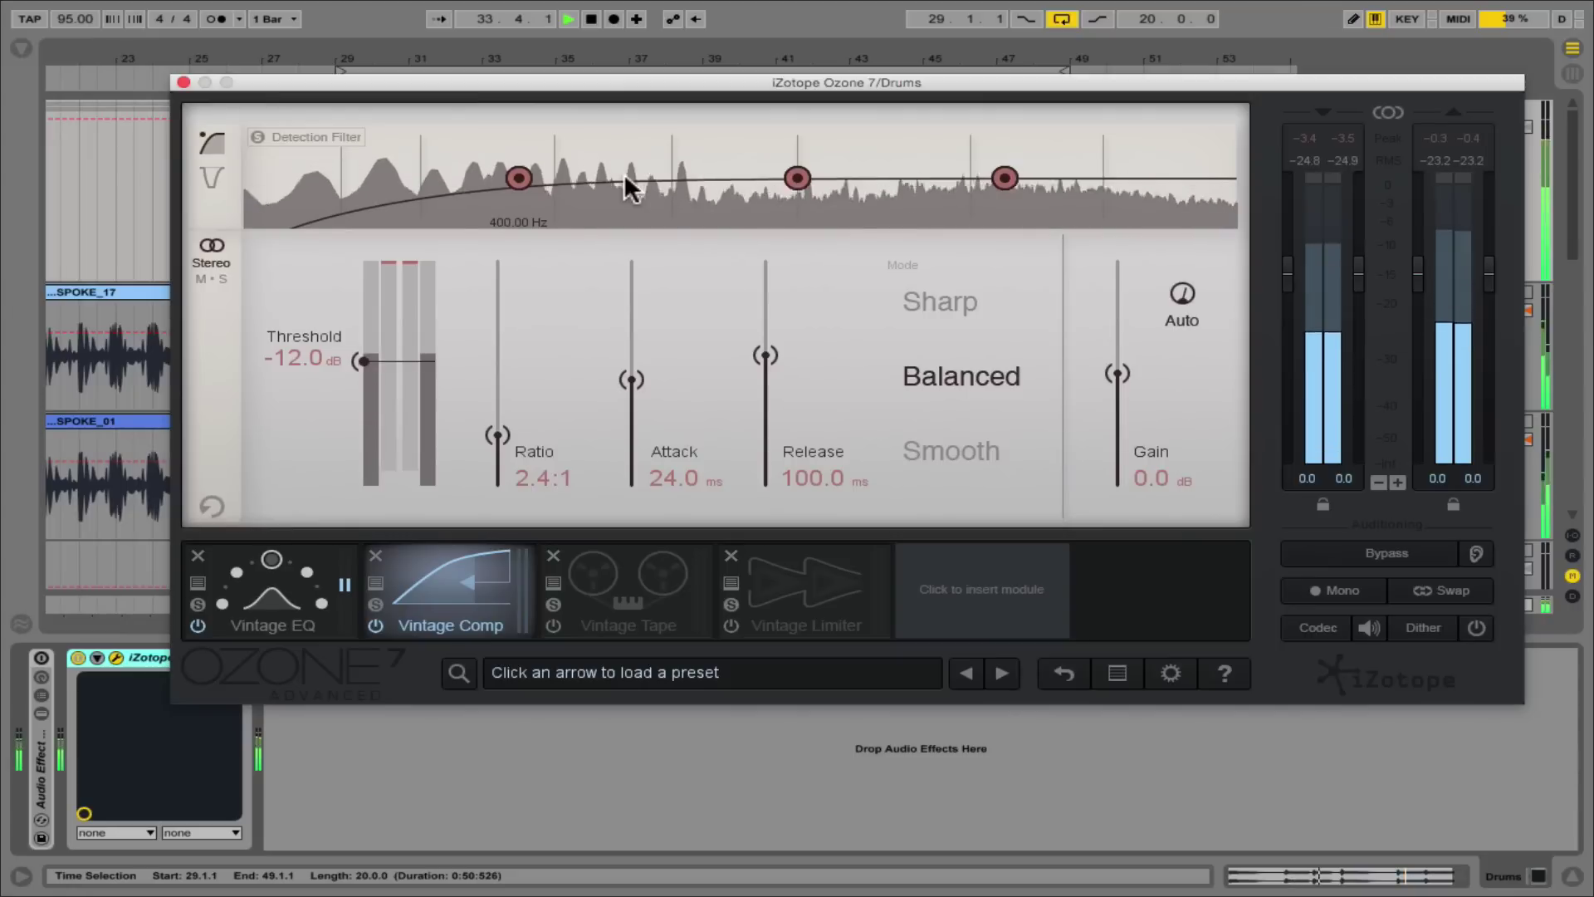
left_click_drag(519, 178, 179, 183)
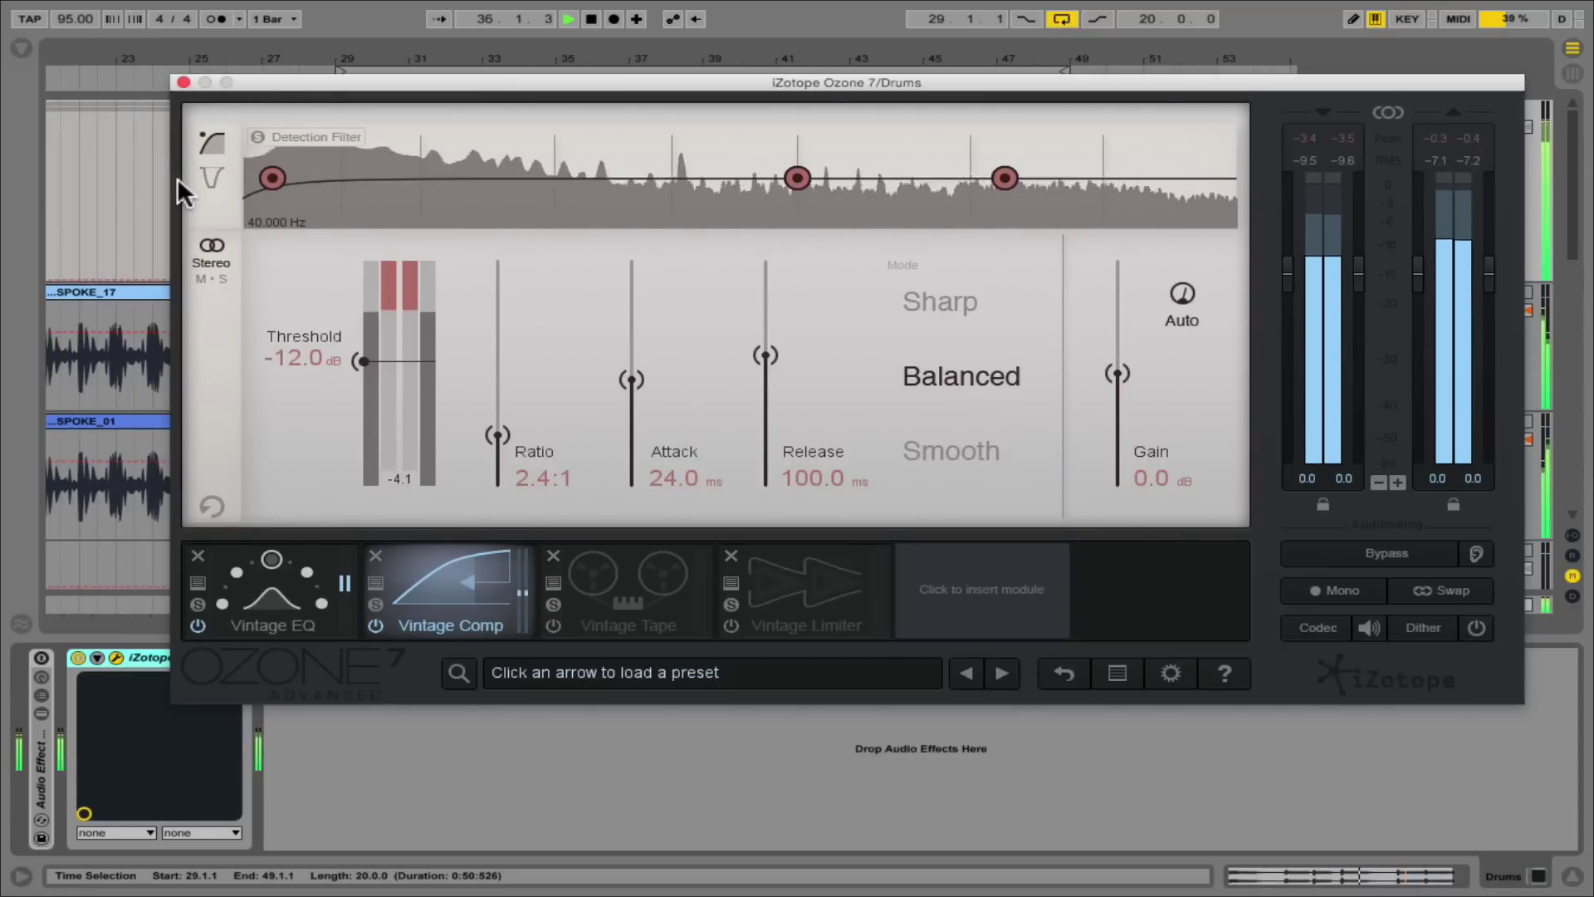
key("space")
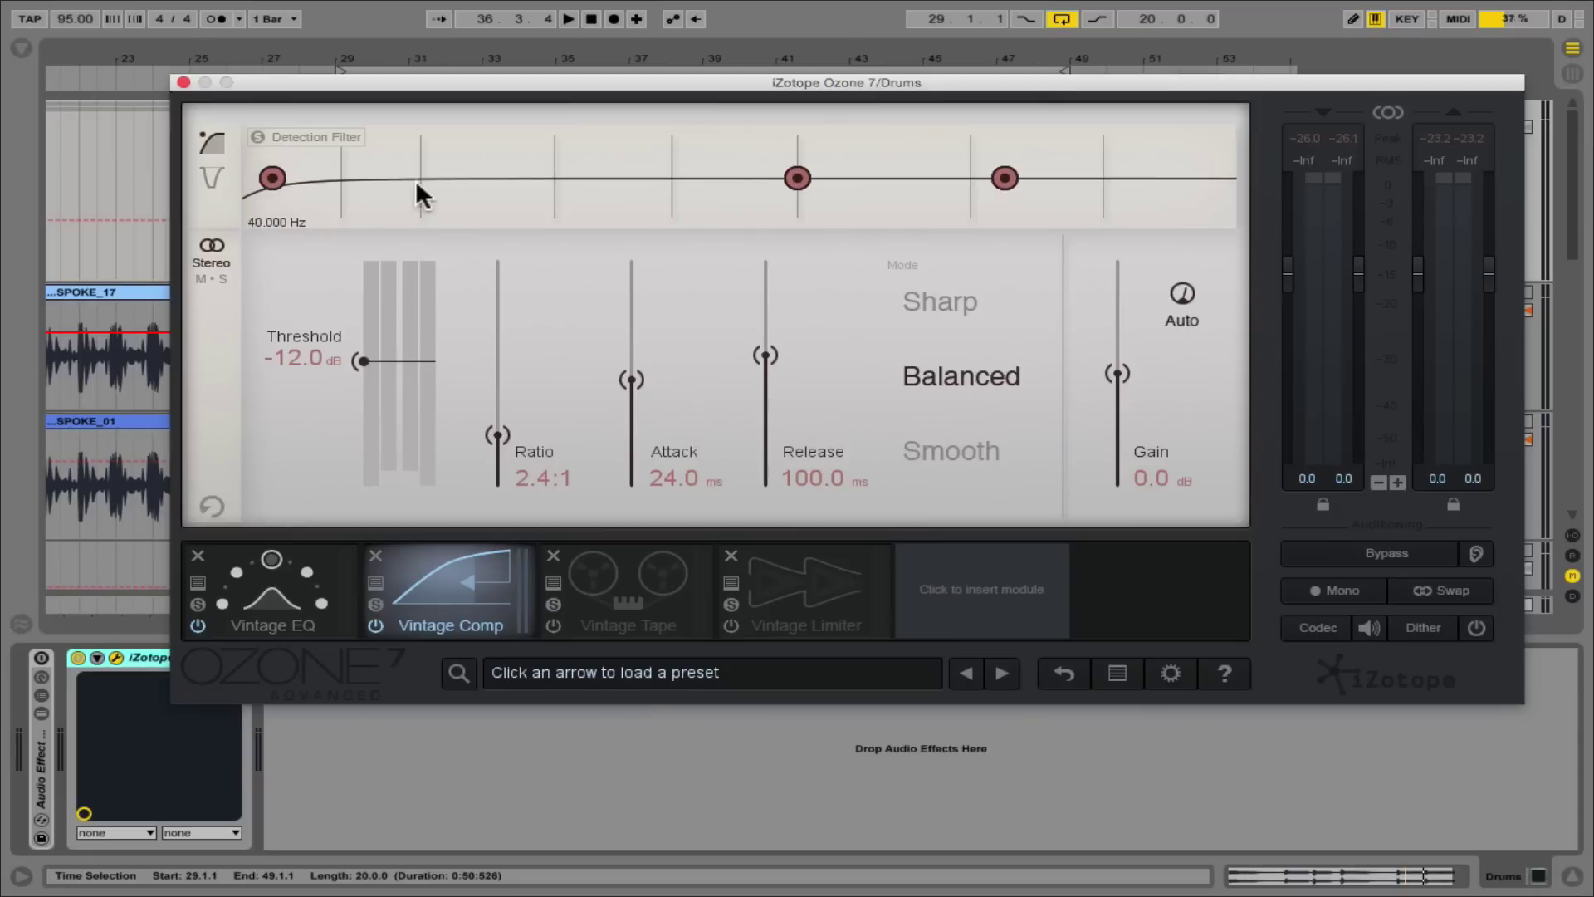
Shape the detection filter with a 400 Hz low cut and an 8 dB mid-band cut at about 2007 Hz, resetting the high shelf
left_click_drag(266, 175, 514, 198)
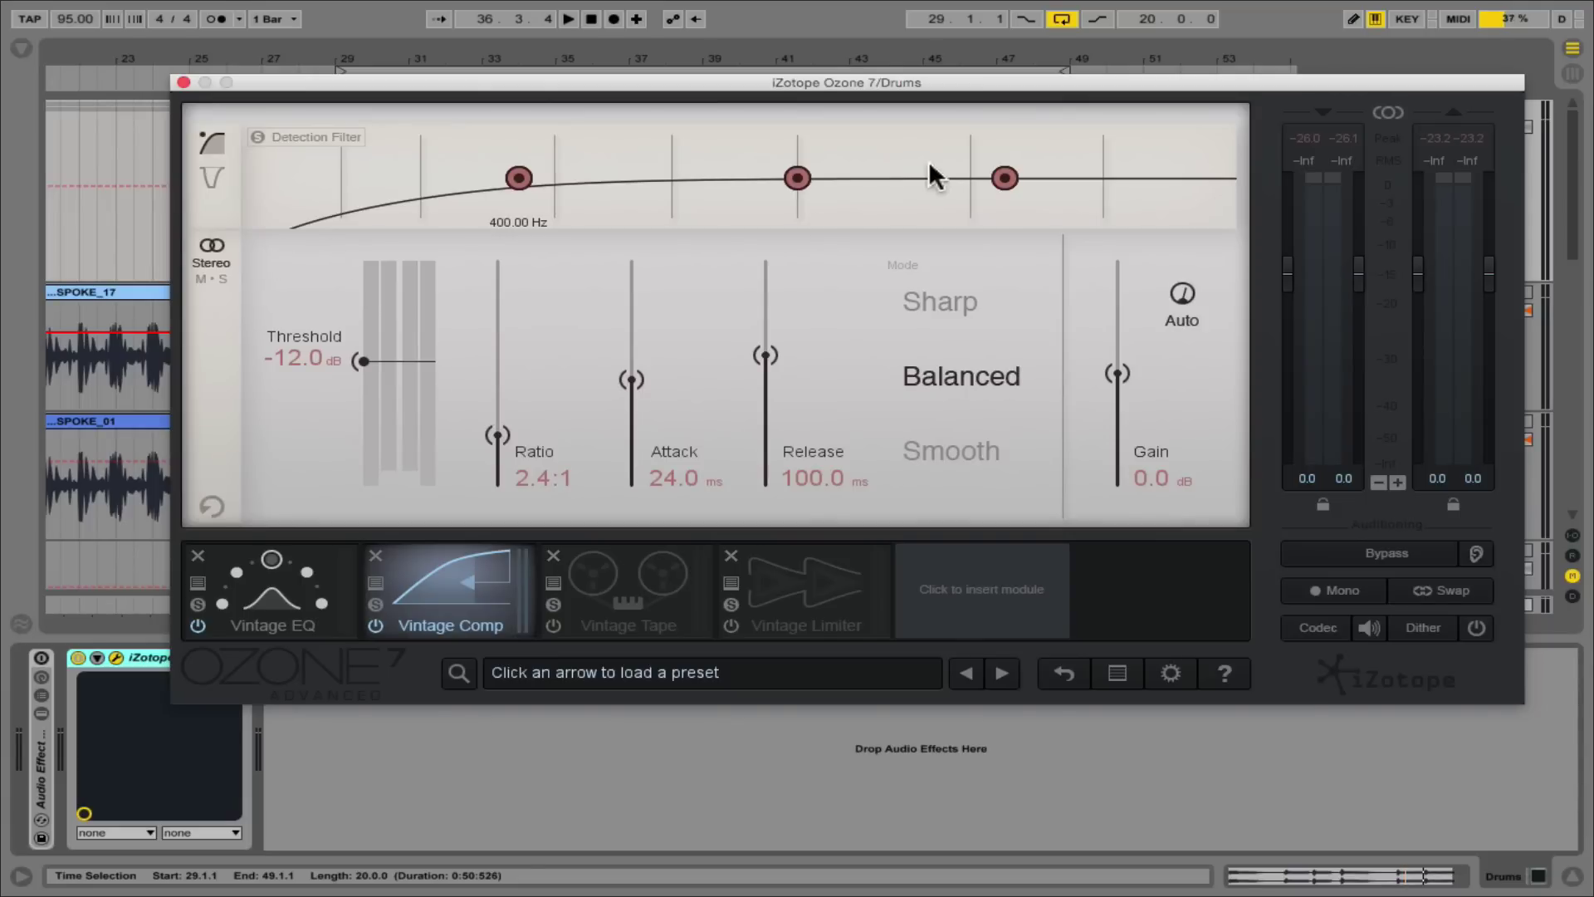
left_click_drag(1006, 177, 928, 158)
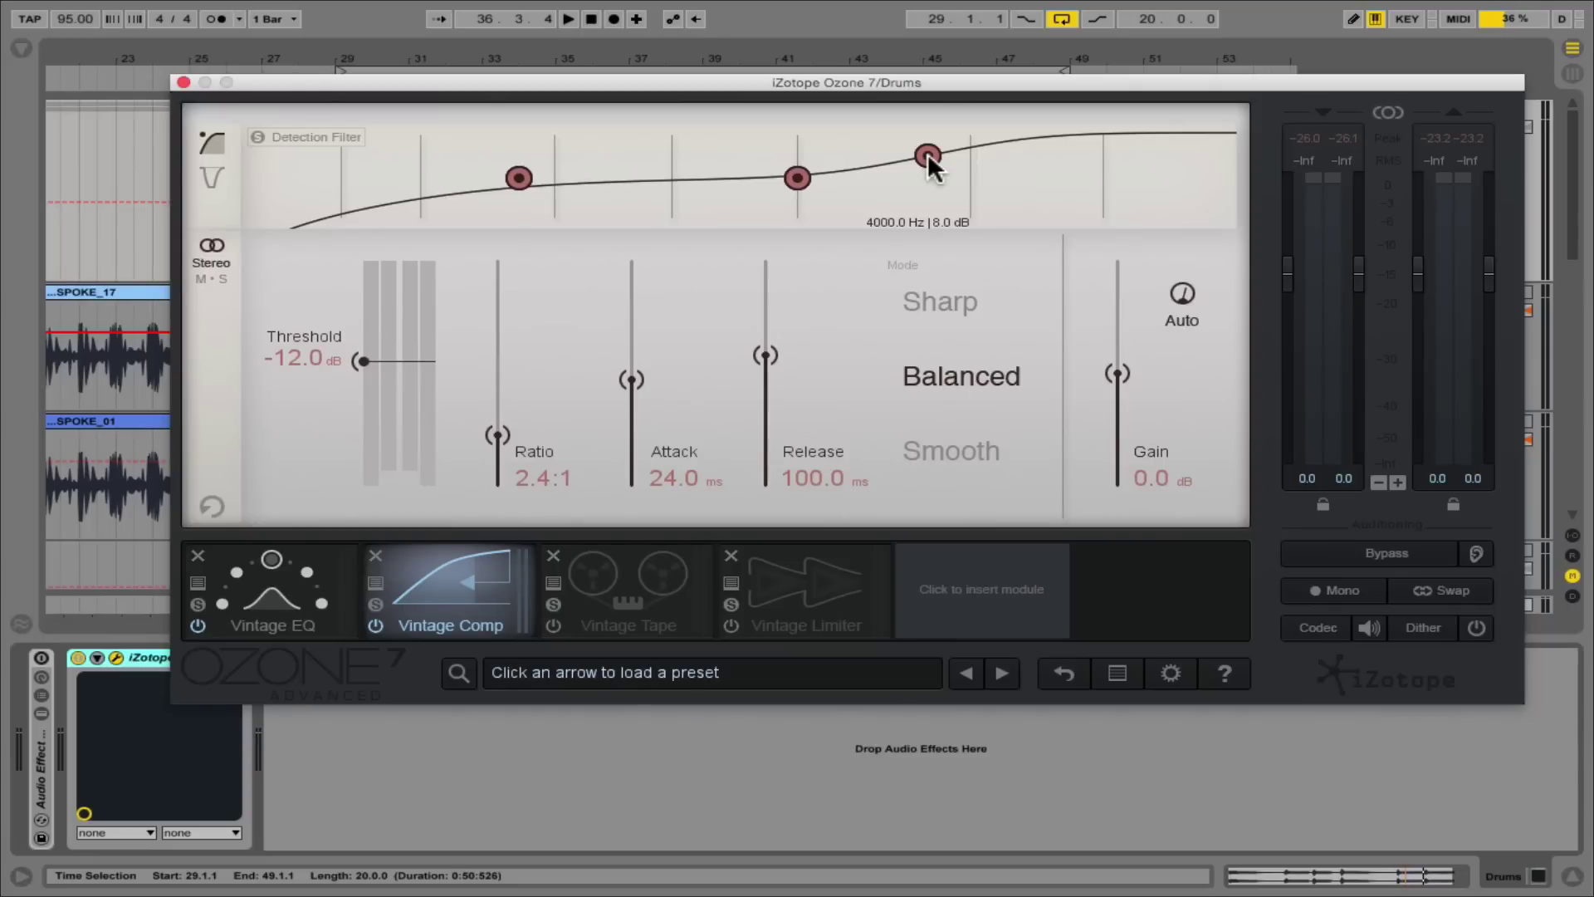
mouse_move(795, 180)
left_mouse_down()
mouse_move(800, 199)
mouse_move(801, 167)
mouse_move(633, 157)
mouse_move(633, 201)
mouse_move(630, 155)
mouse_move(635, 195)
mouse_move(758, 164)
mouse_move(788, 204)
mouse_move(794, 132)
mouse_move(795, 204)
left_mouse_up()
double_click(927, 156)
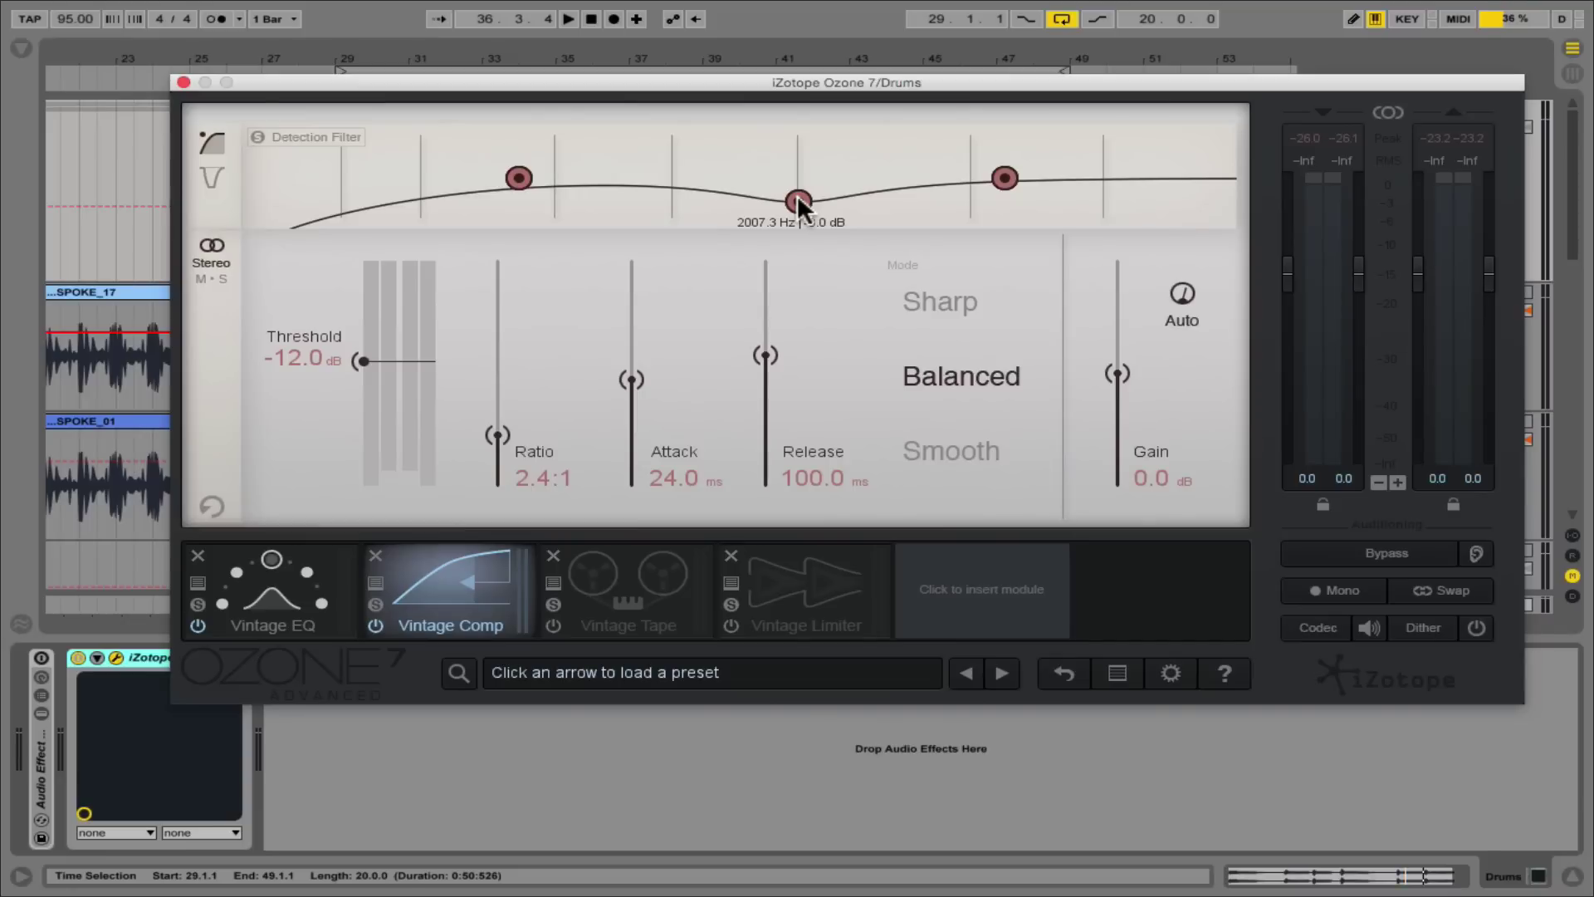
Play the loop while moving the detection filter's mid node to +8 dB at about 3506 Hz and to -8 dB at about 3462 Hz
key("space")
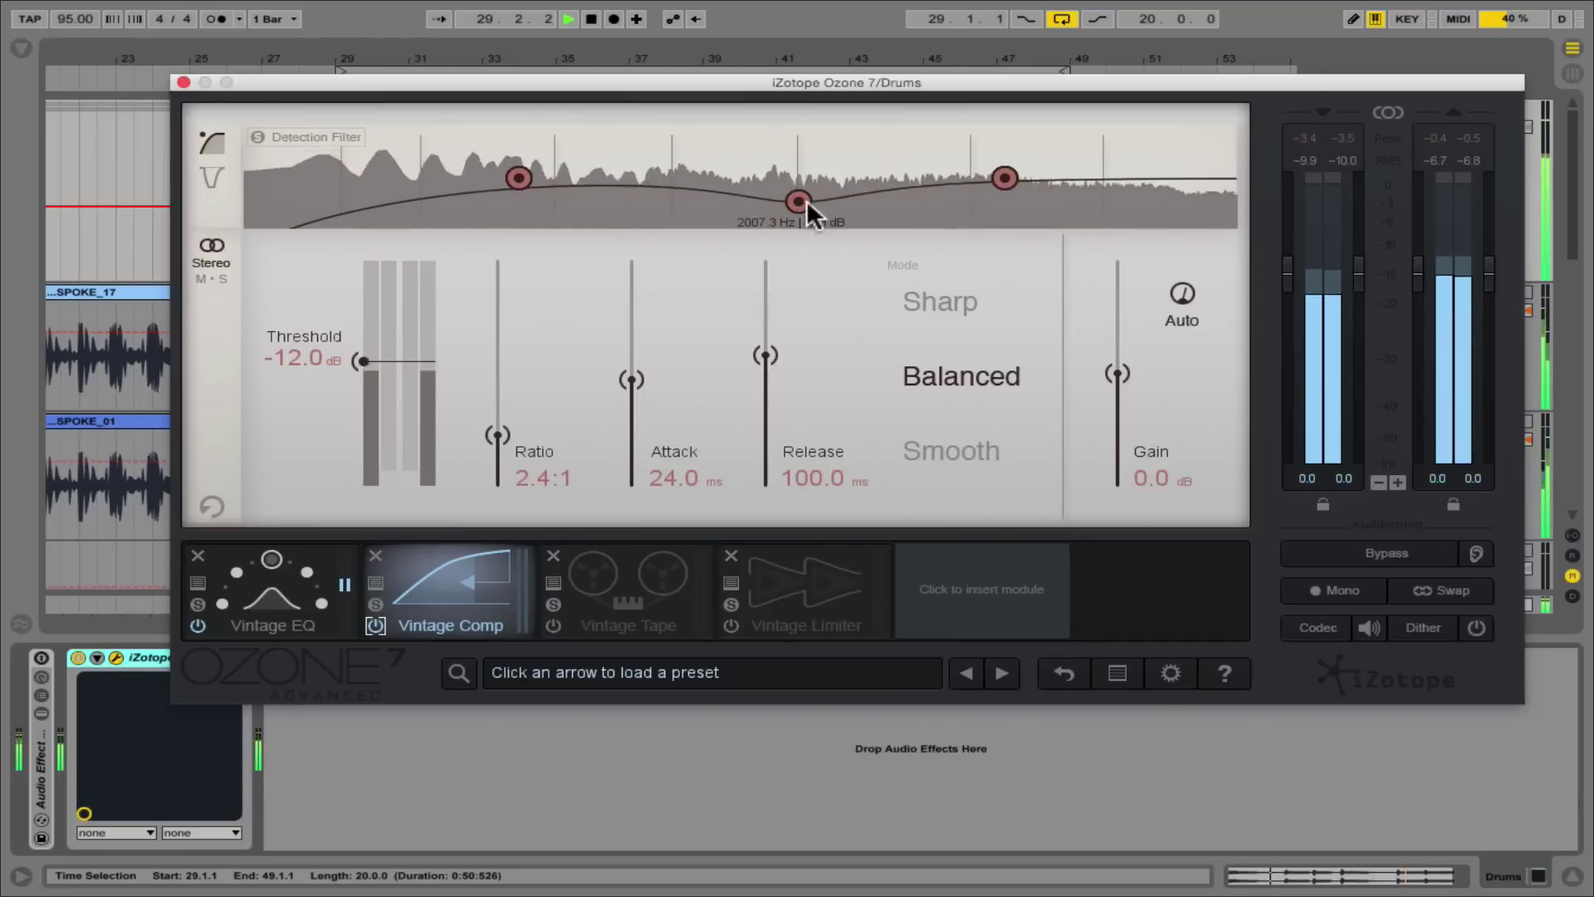
left_click_drag(798, 201, 903, 113)
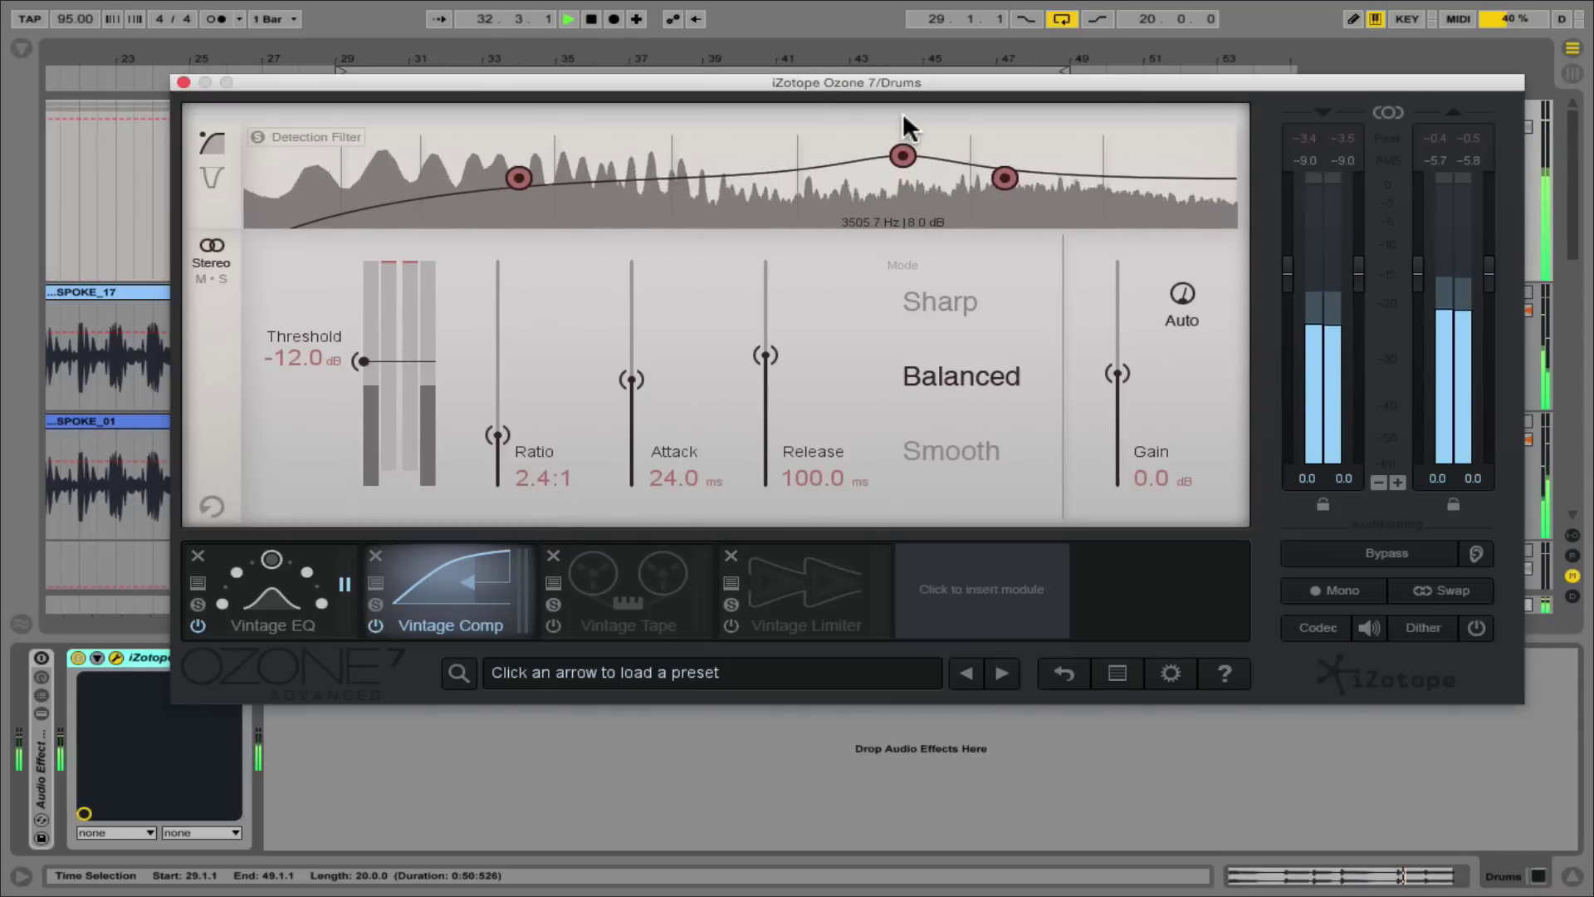
left_click_drag(903, 112, 899, 334)
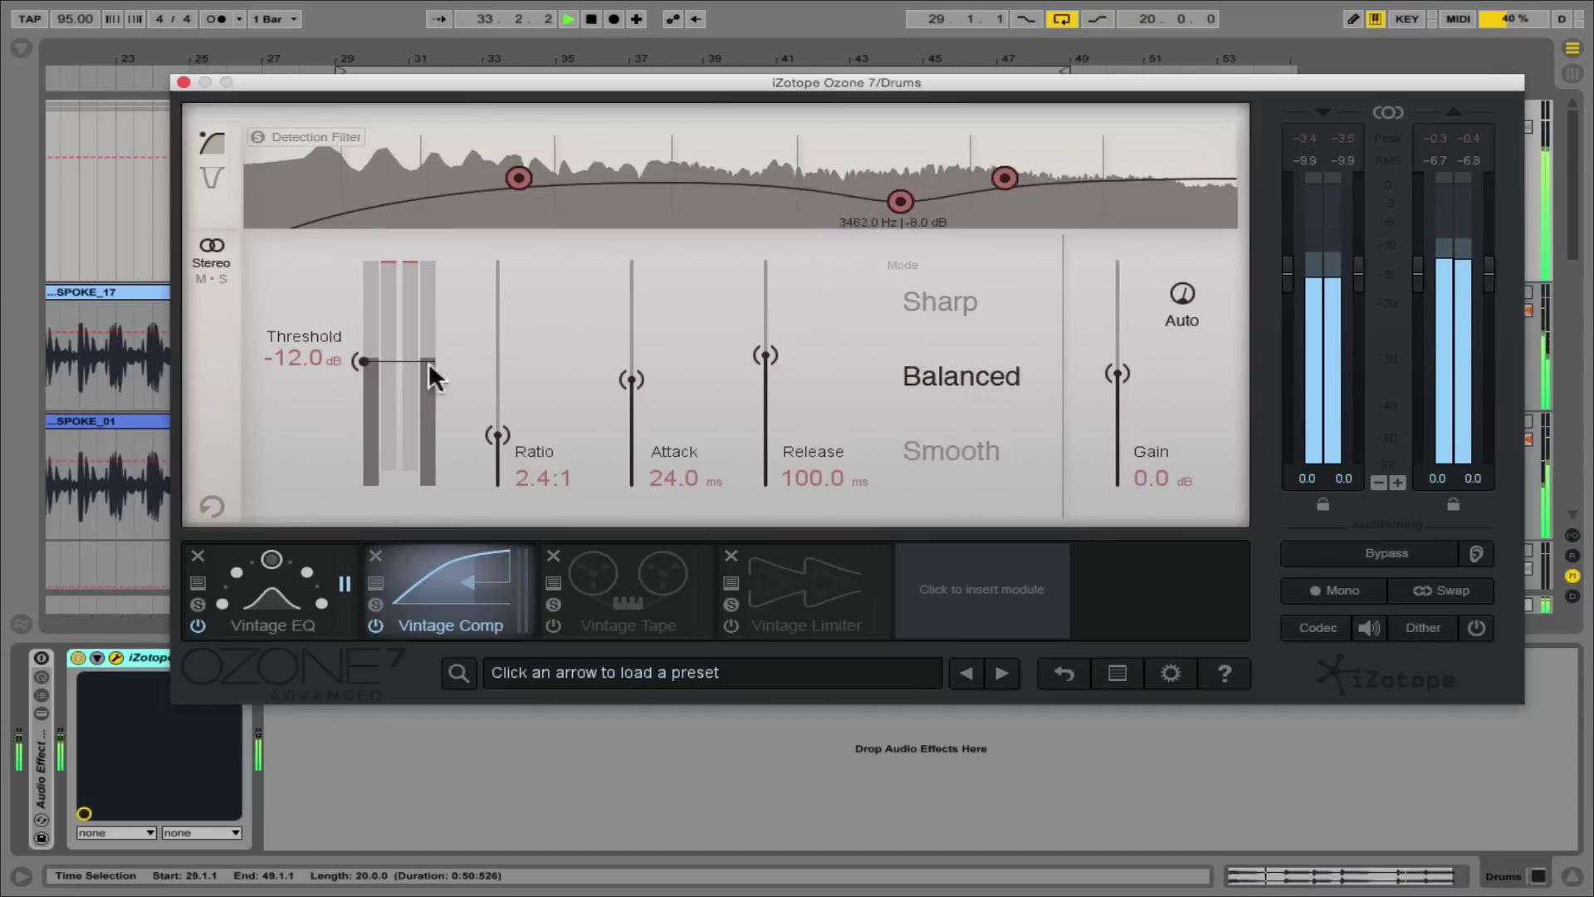
Lower the Vintage Comp threshold to -18.6 dB
double_click(326, 357)
key("Return")
left_click_drag(321, 352, 321, 376)
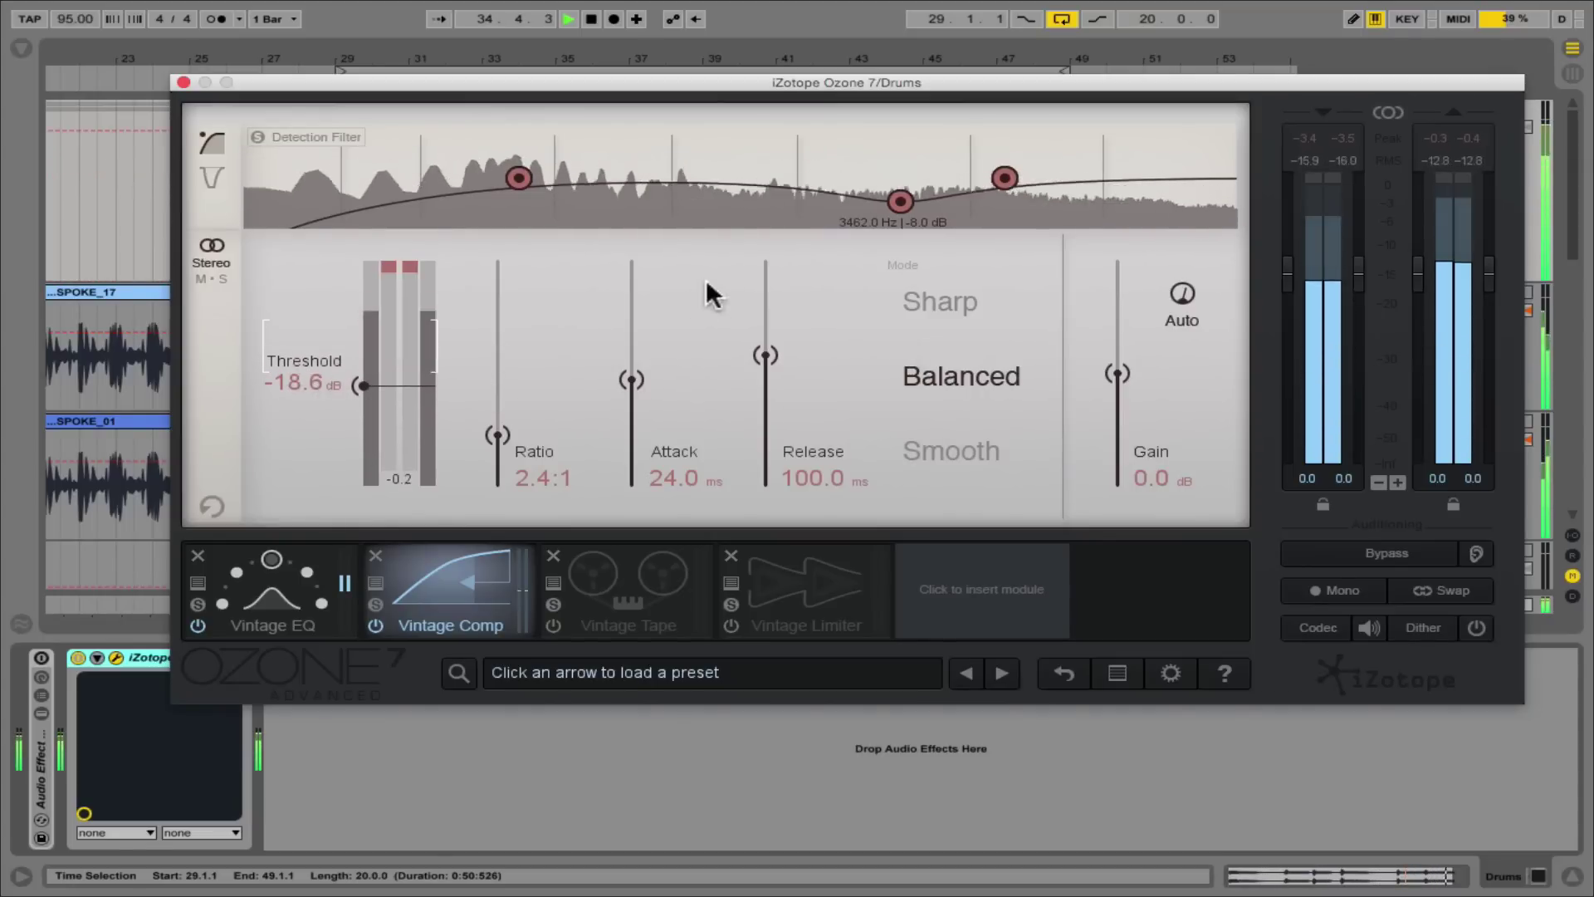
Shift the mid-band cut to about 2794 Hz, stop playback and reset the mid node to its default
left_click_drag(903, 198, 861, 233)
key("space")
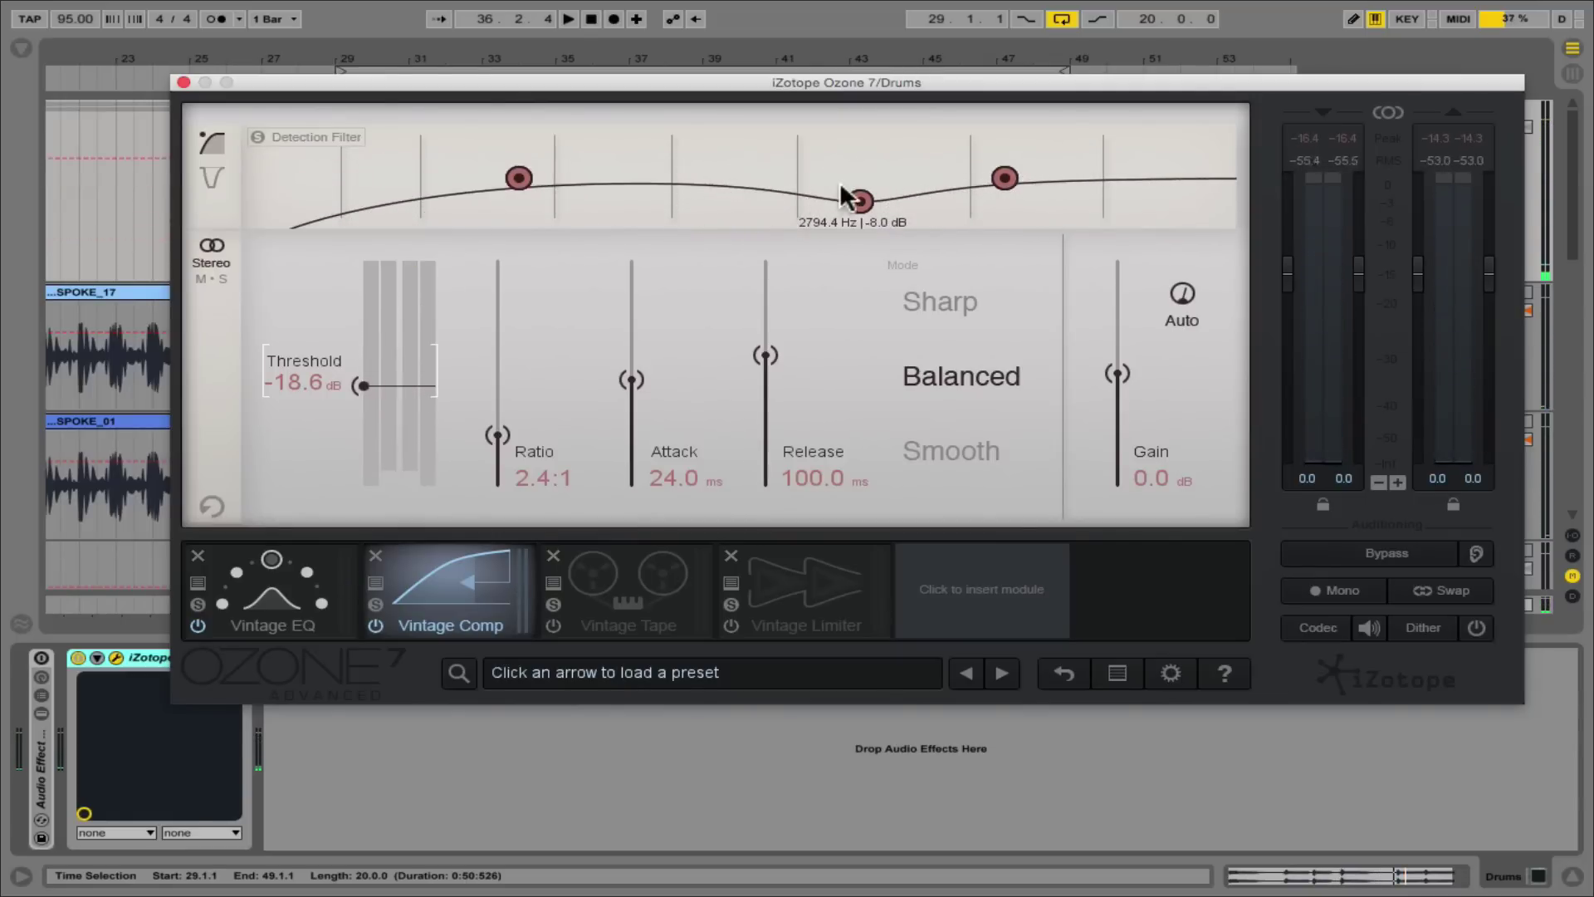
double_click(859, 201)
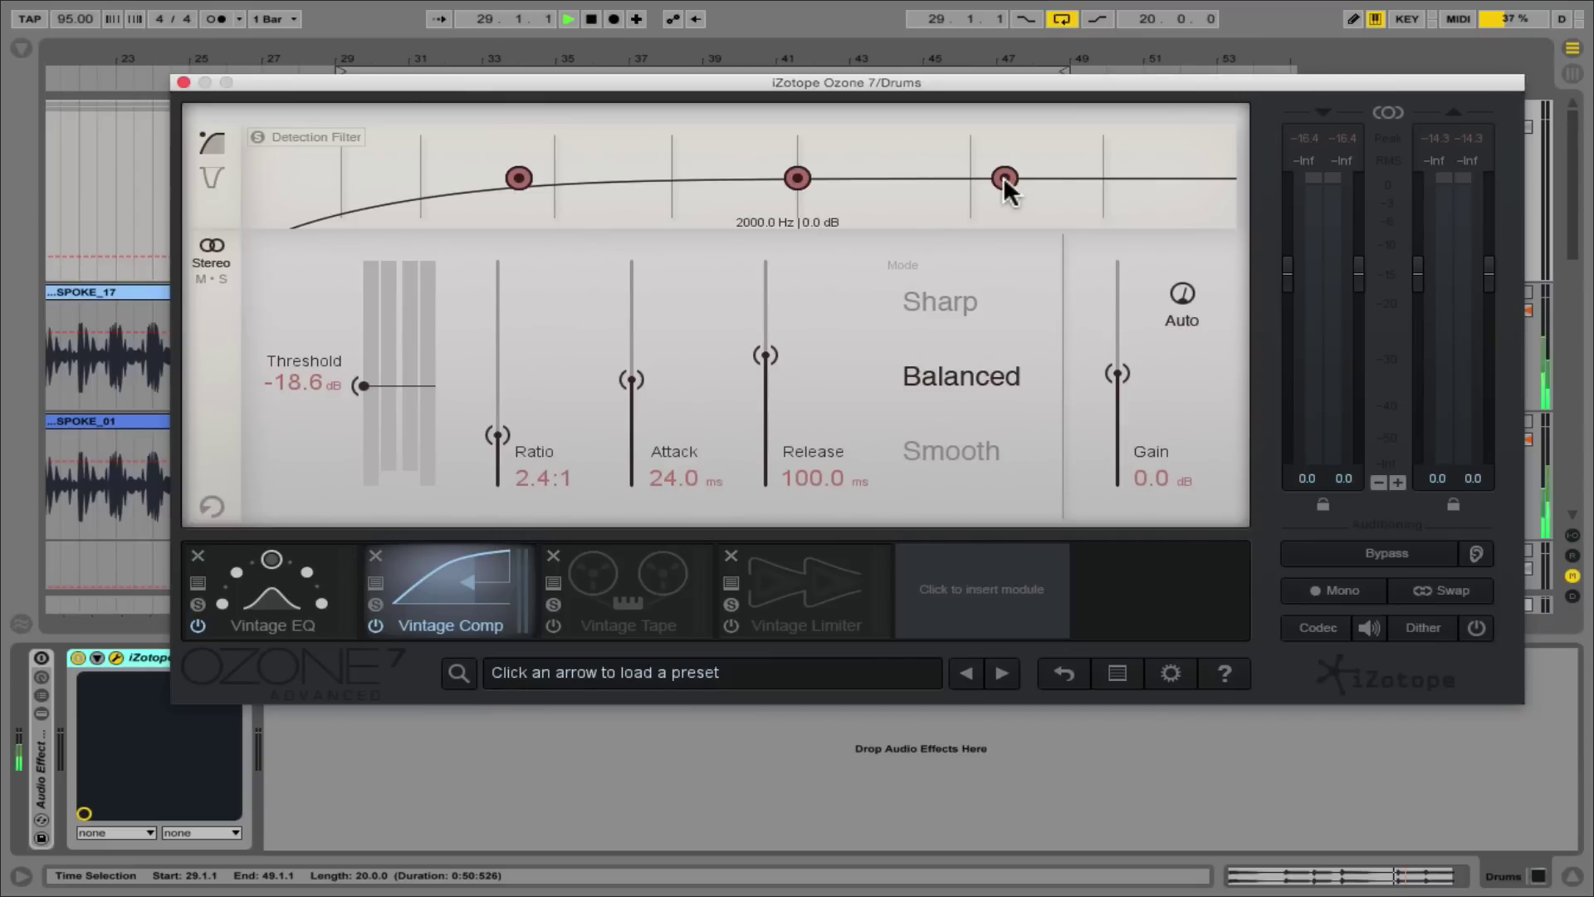
During playback, boost the detection filter's high shelf 8 dB at 4000 Hz and lower the threshold to -20.6 dB
key("space")
left_click_drag(1003, 176, 903, 123)
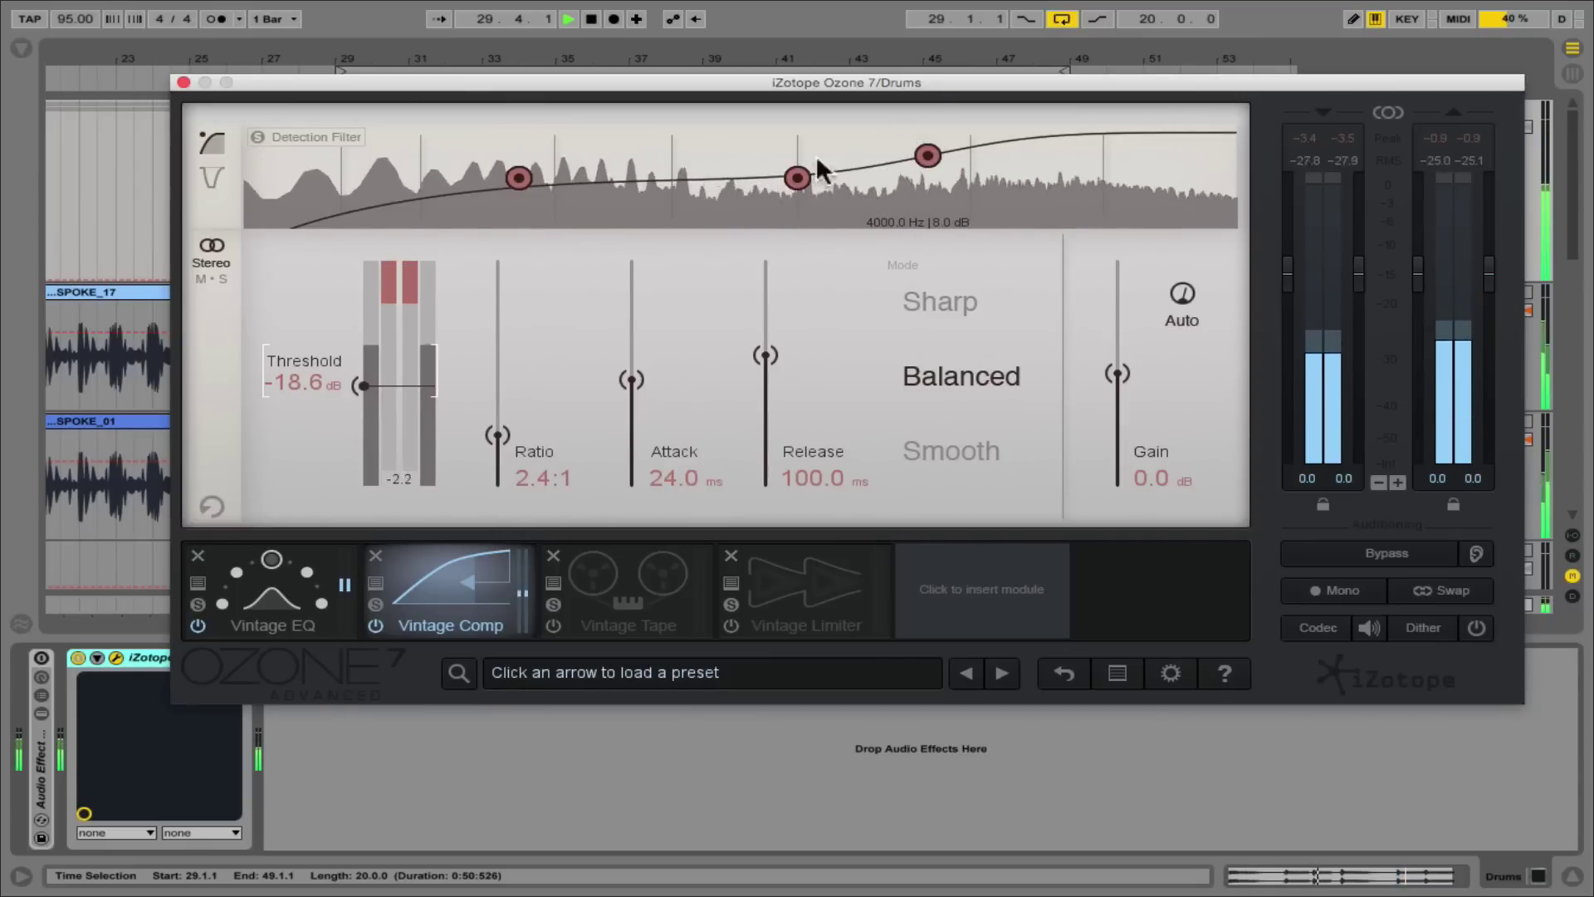
left_click_drag(302, 379, 302, 384)
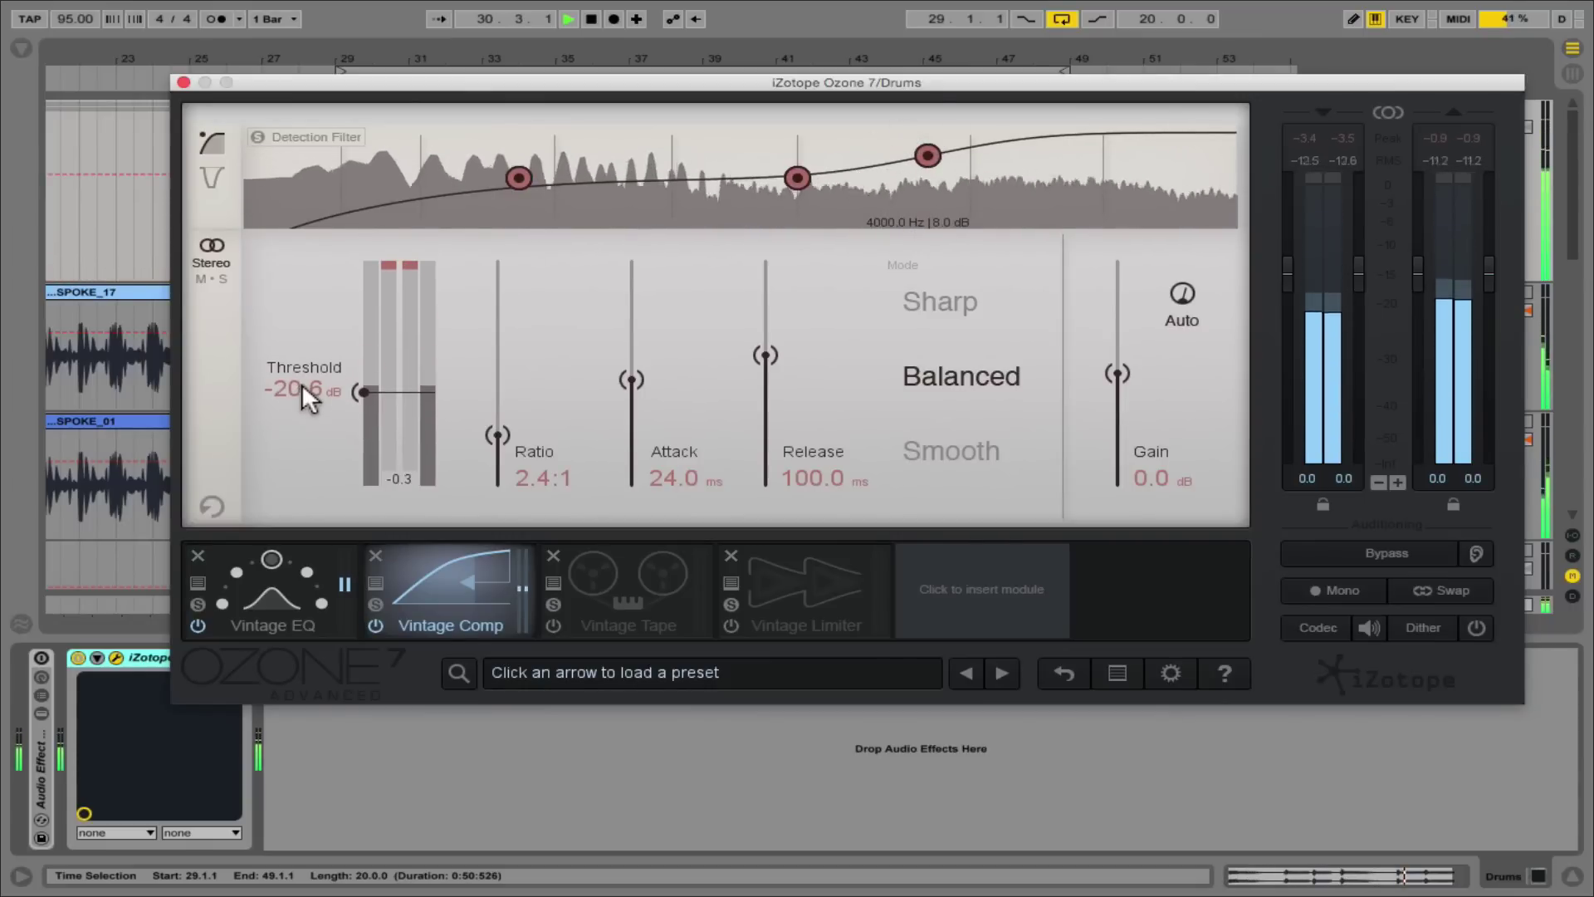
Alternate the high shelf between -8 dB and +8 dB around 4000 Hz, stop playback and reset the shelf to its default
left_click_drag(928, 155, 928, 326)
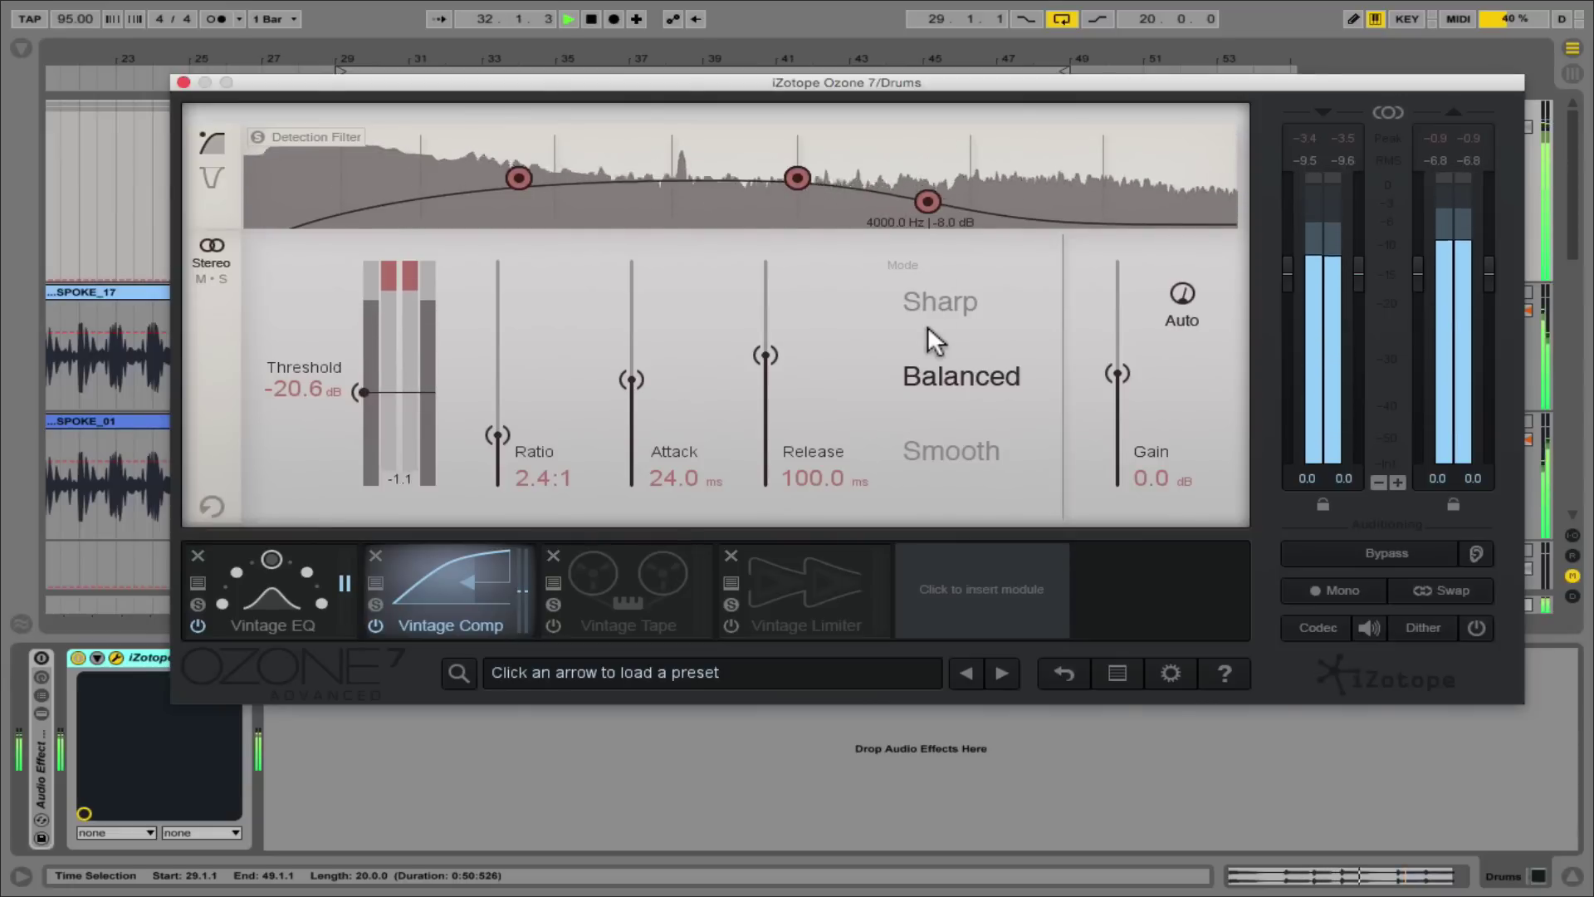
left_click_drag(928, 326, 930, 58)
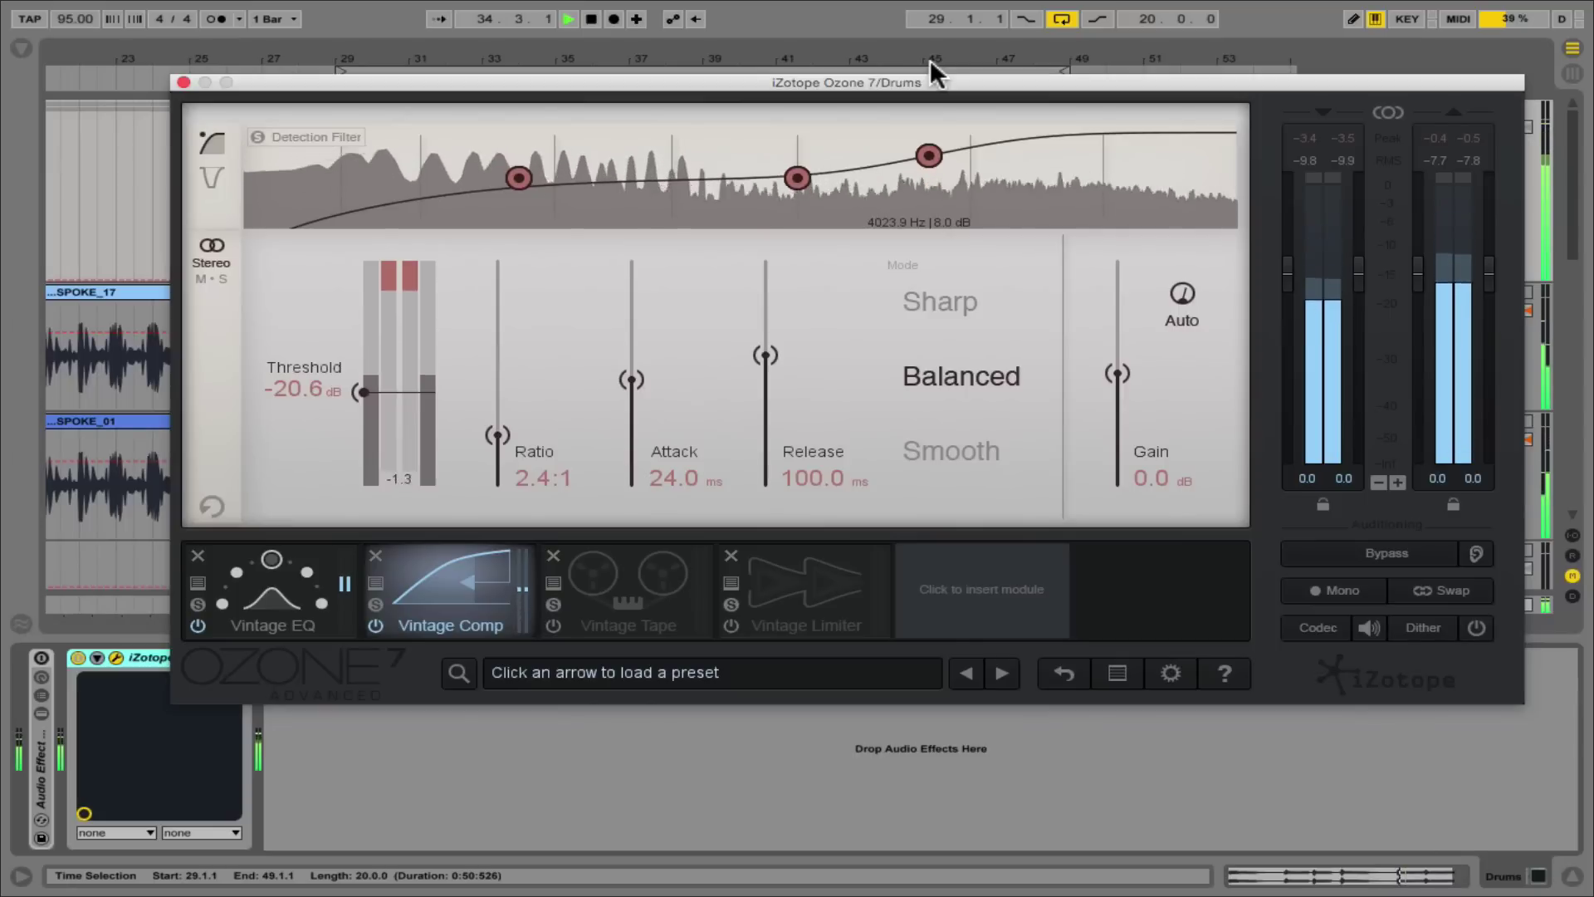
key("space")
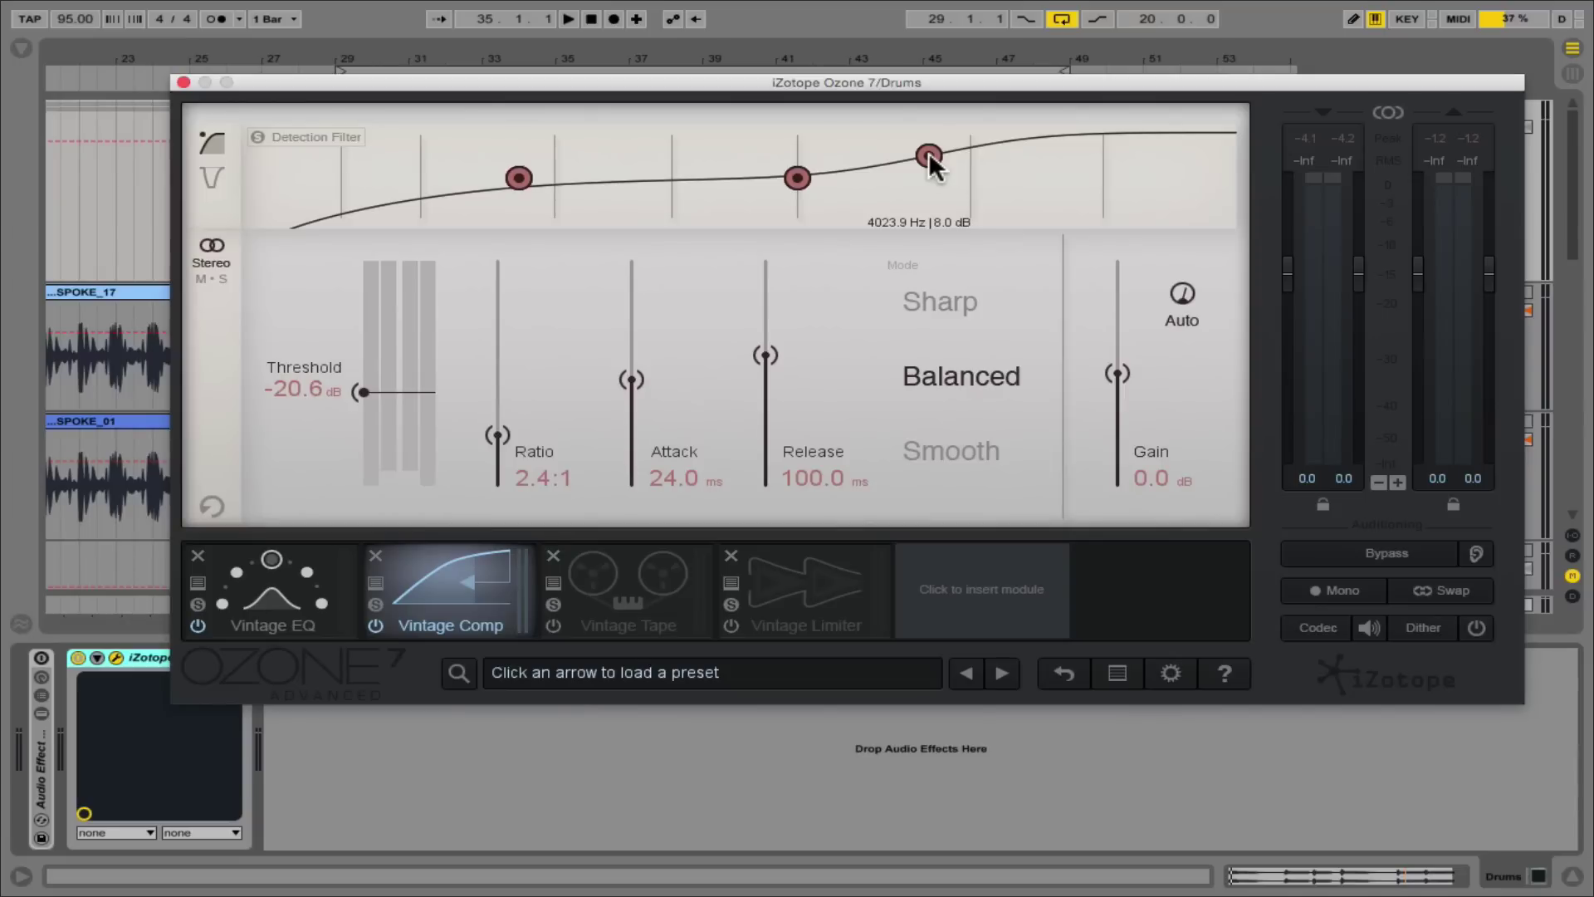
left_click_drag(928, 152, 914, 326)
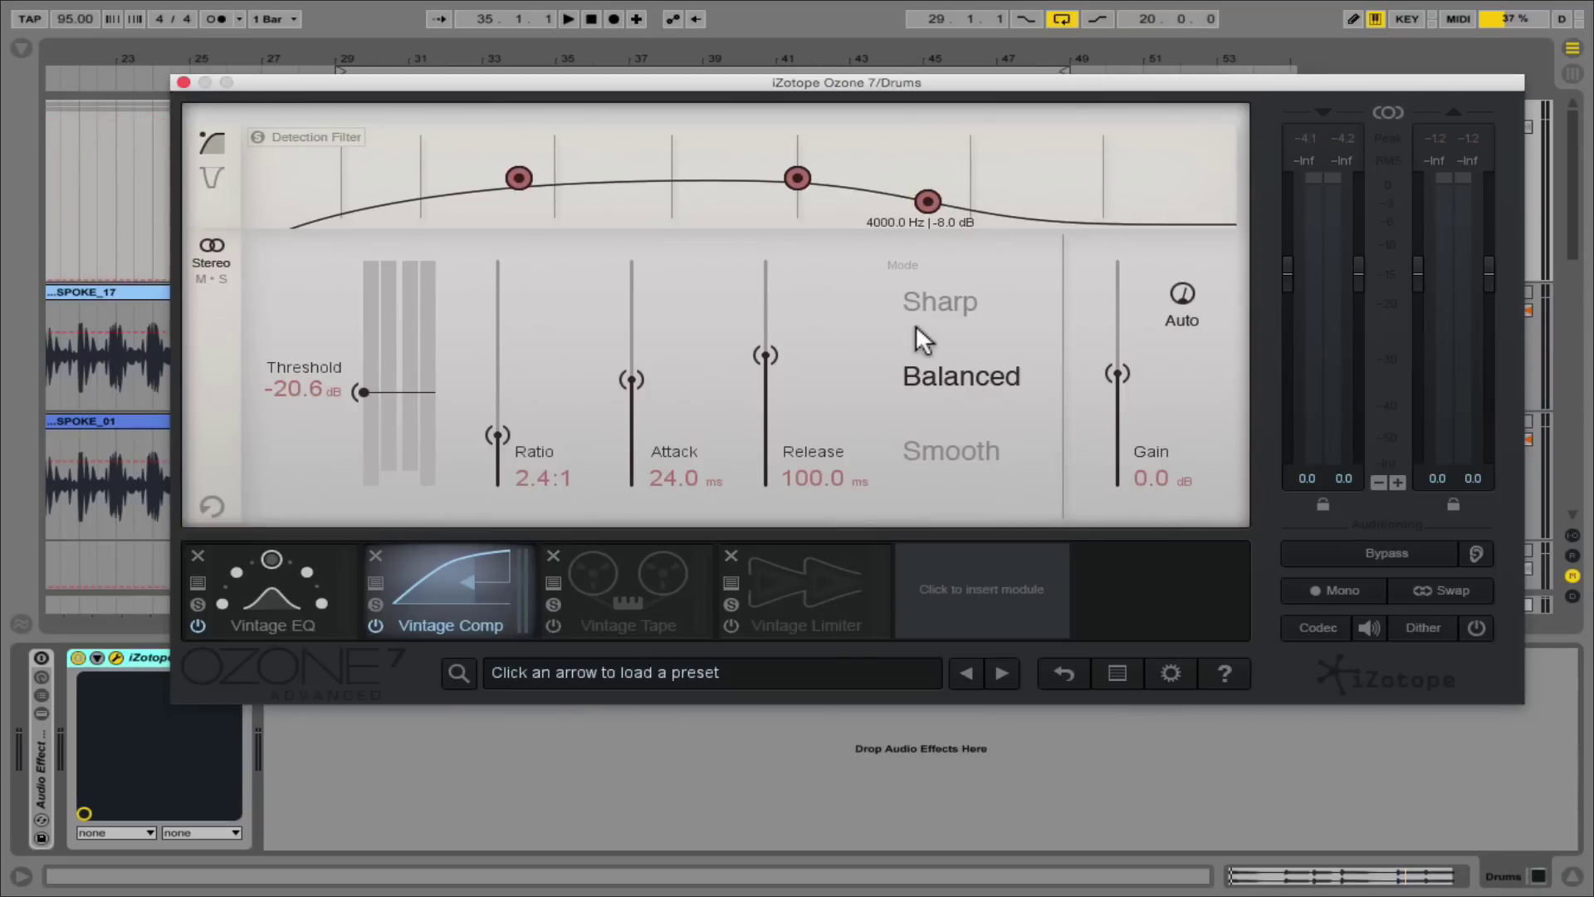
double_click(927, 204)
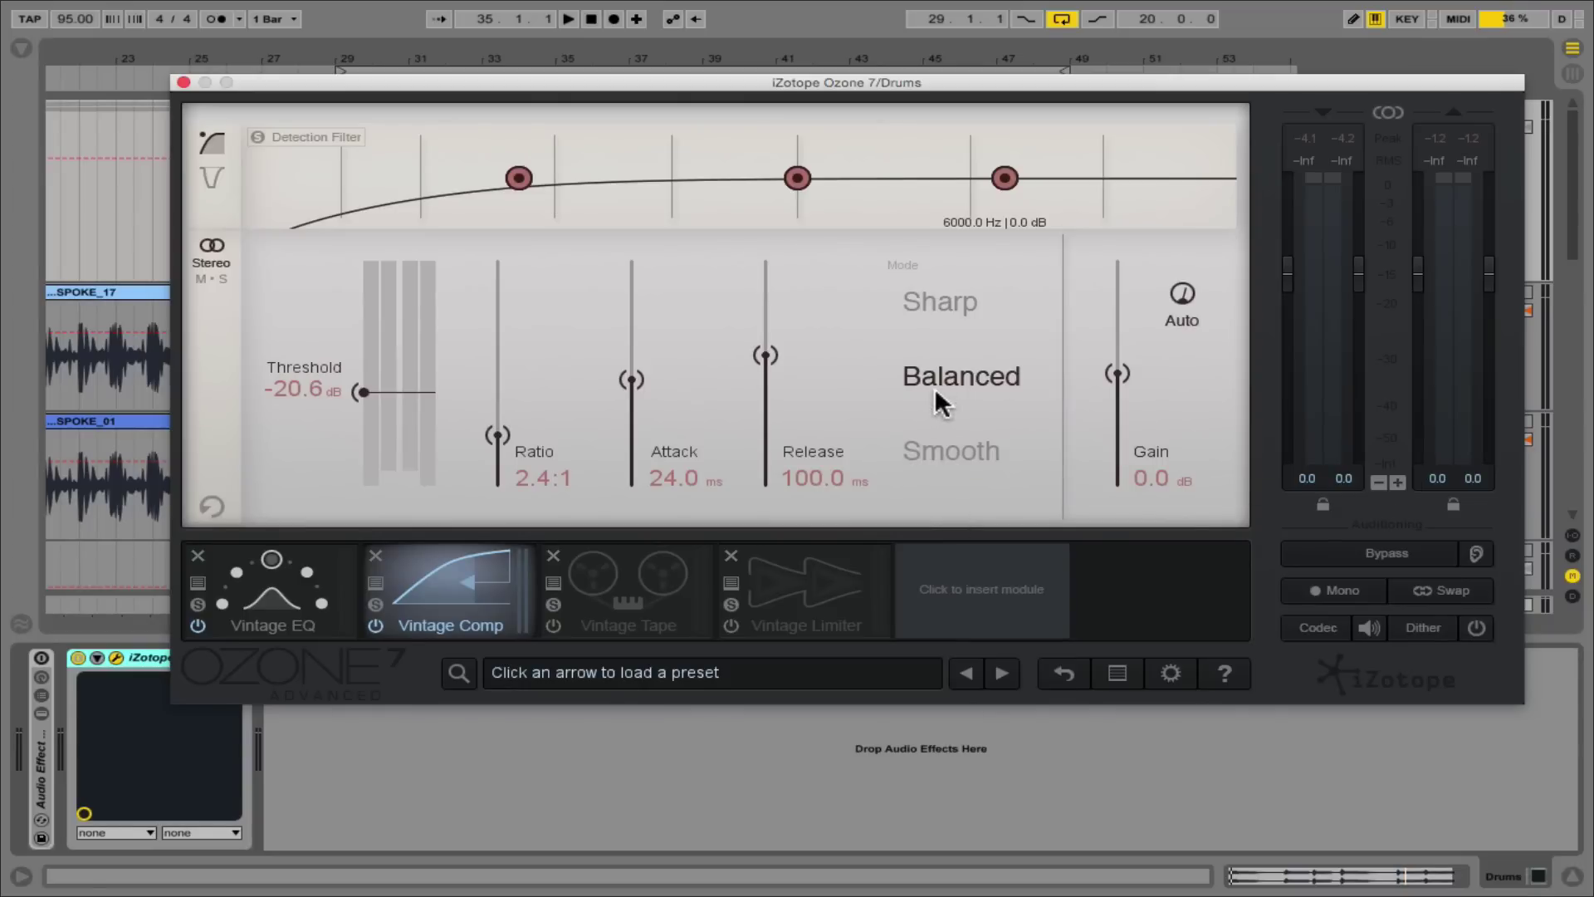
Switch the compressor to Smooth mode and, with the loop playing, lower the detection filter's low cut to about 106 Hz
left_click(945, 450)
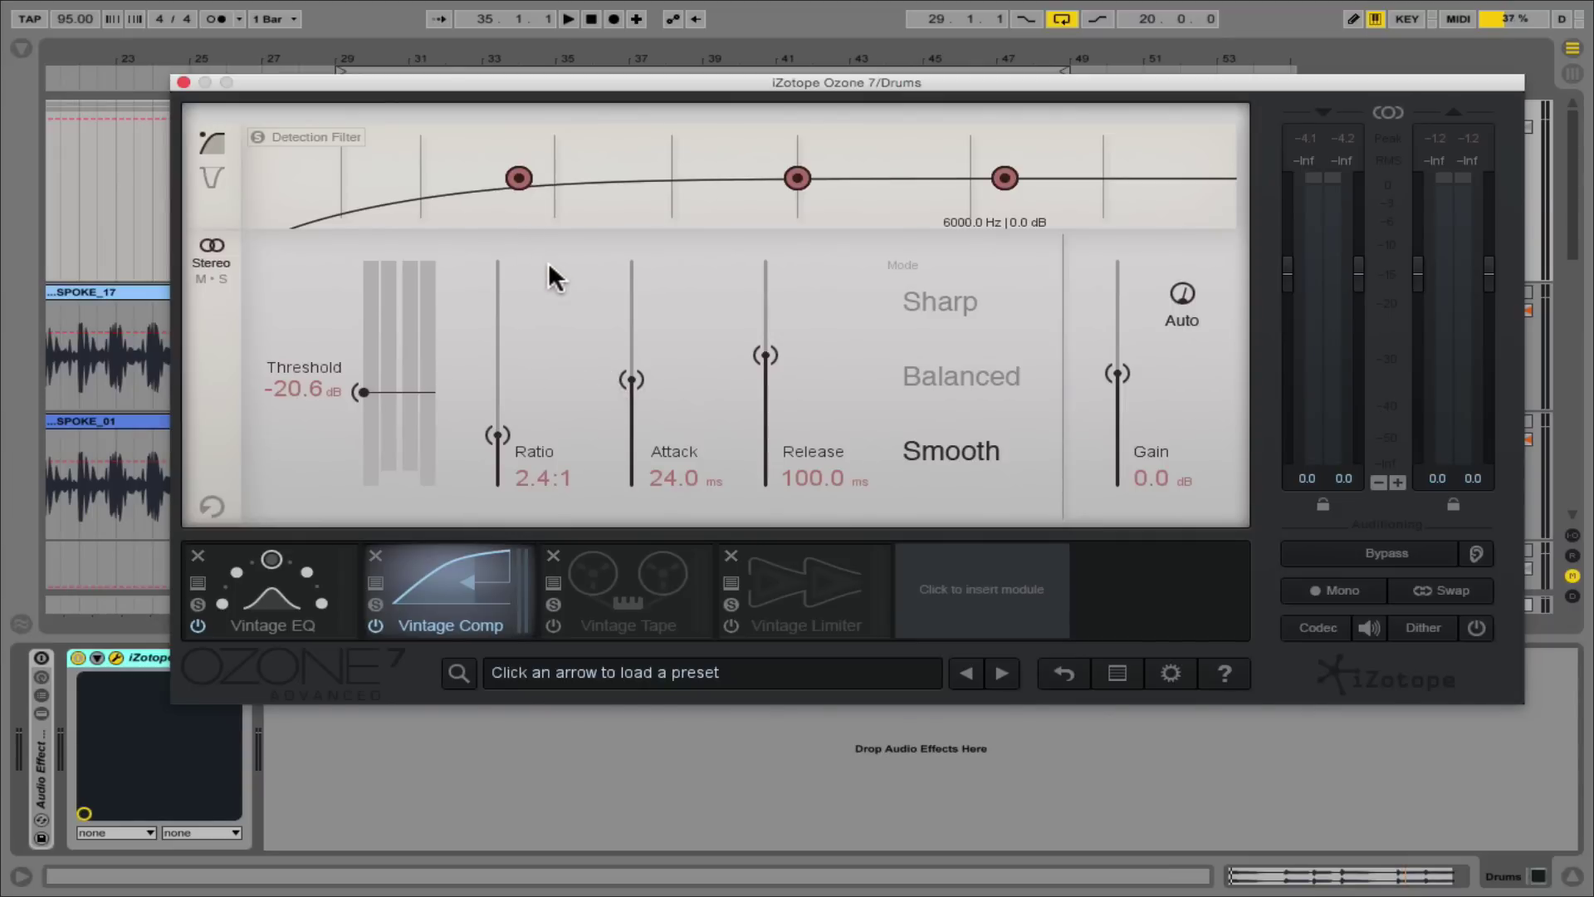
key("space")
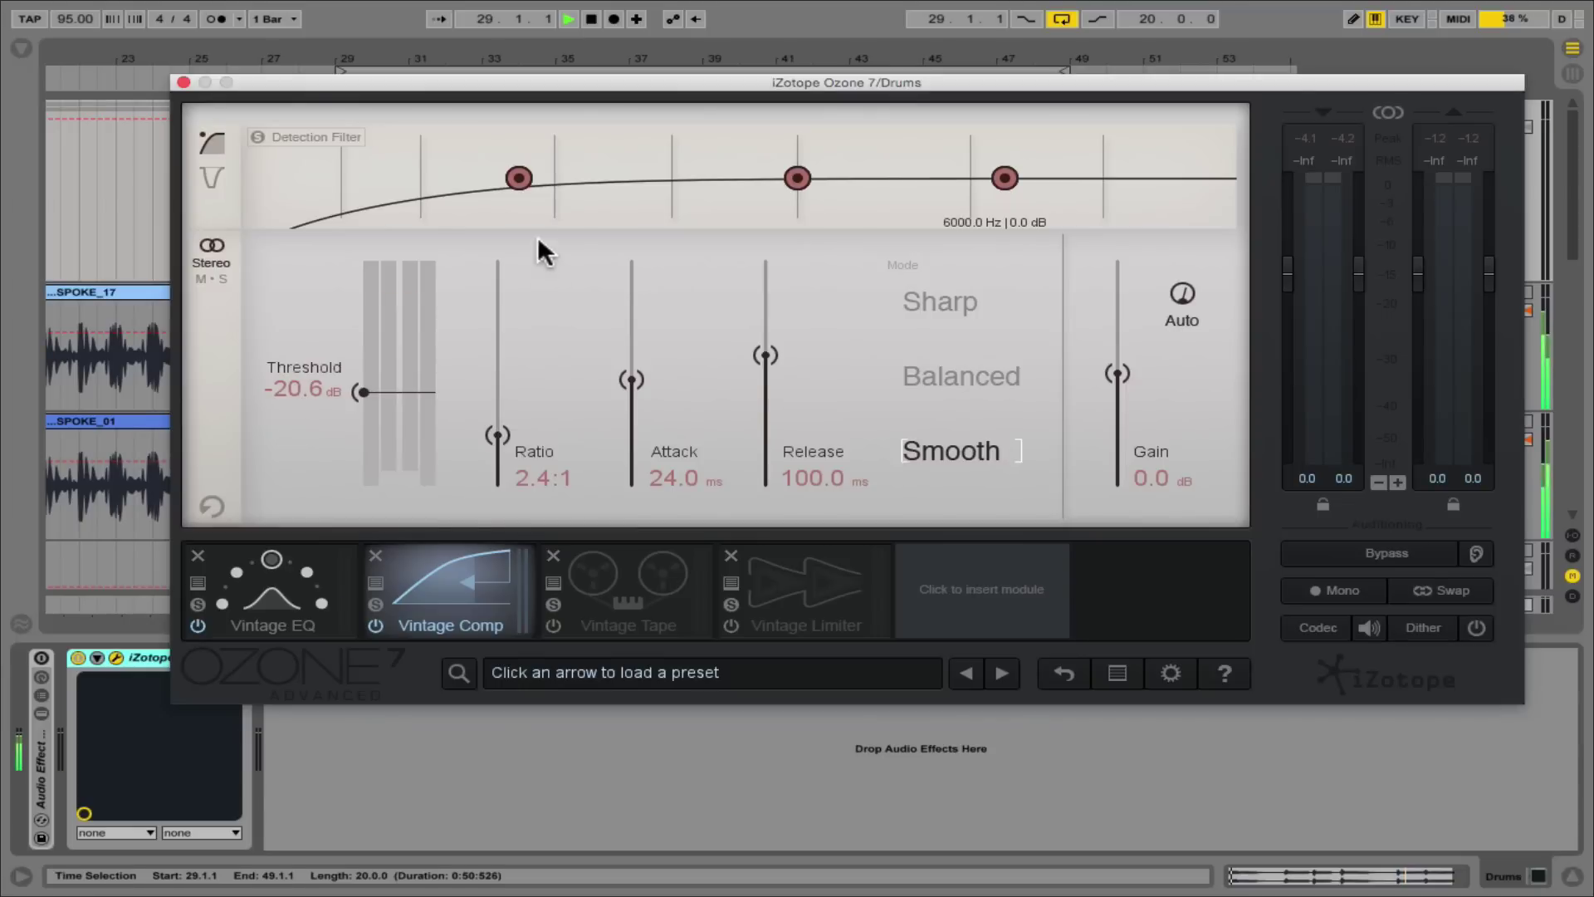
left_click_drag(517, 179, 347, 206)
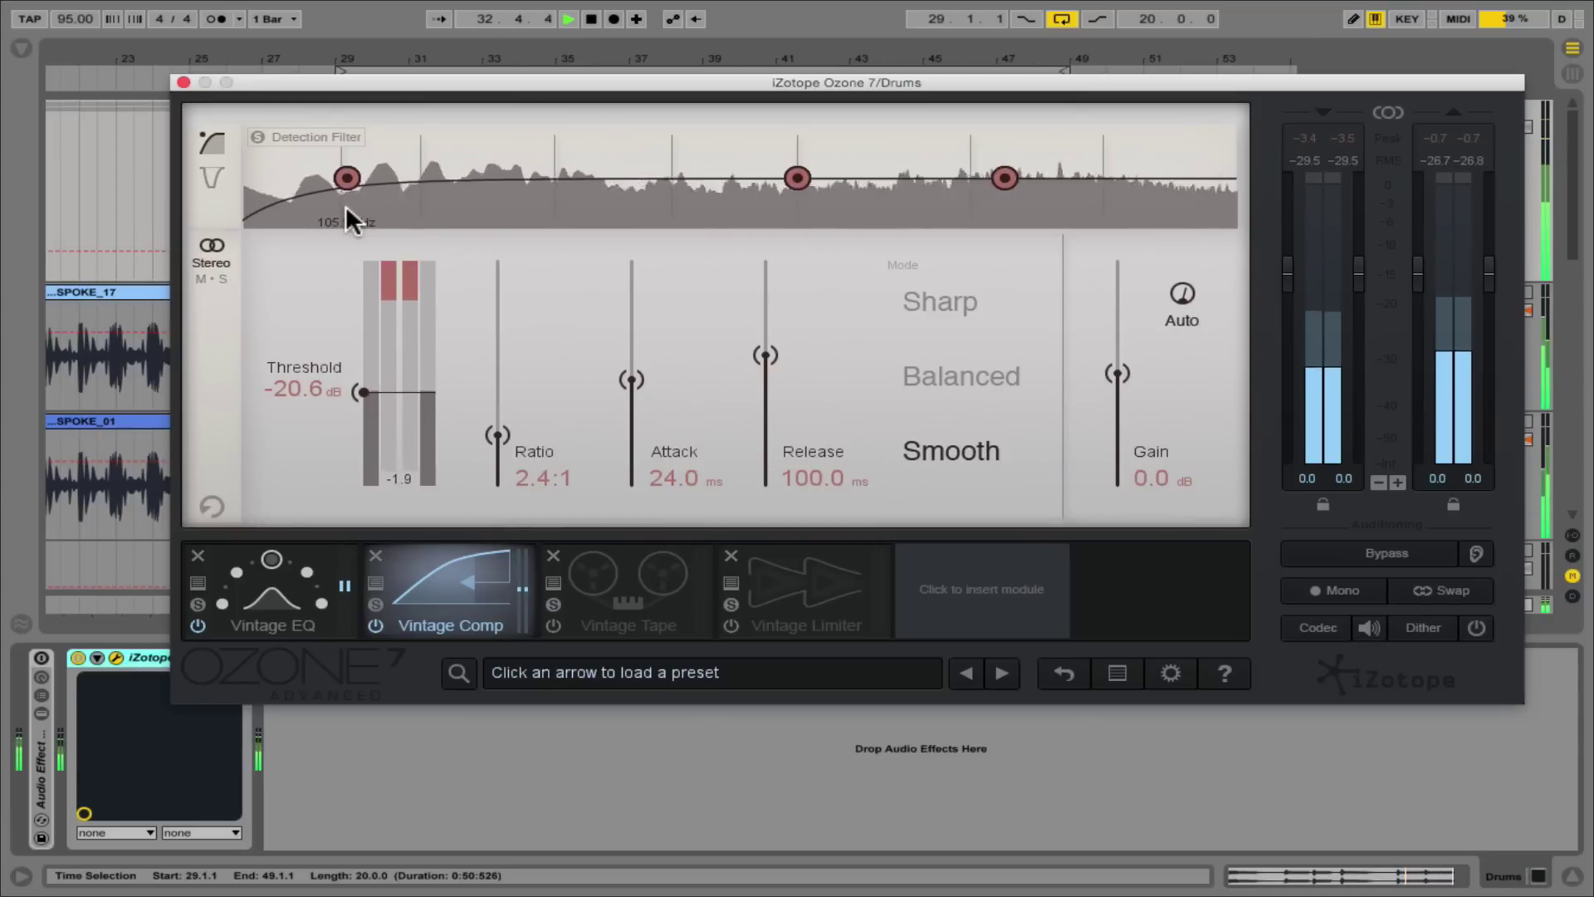
Set the compressor's threshold to -17.1 dB, release to 53.3 ms and attack to 33.8 ms
left_click_drag(311, 390, 306, 379)
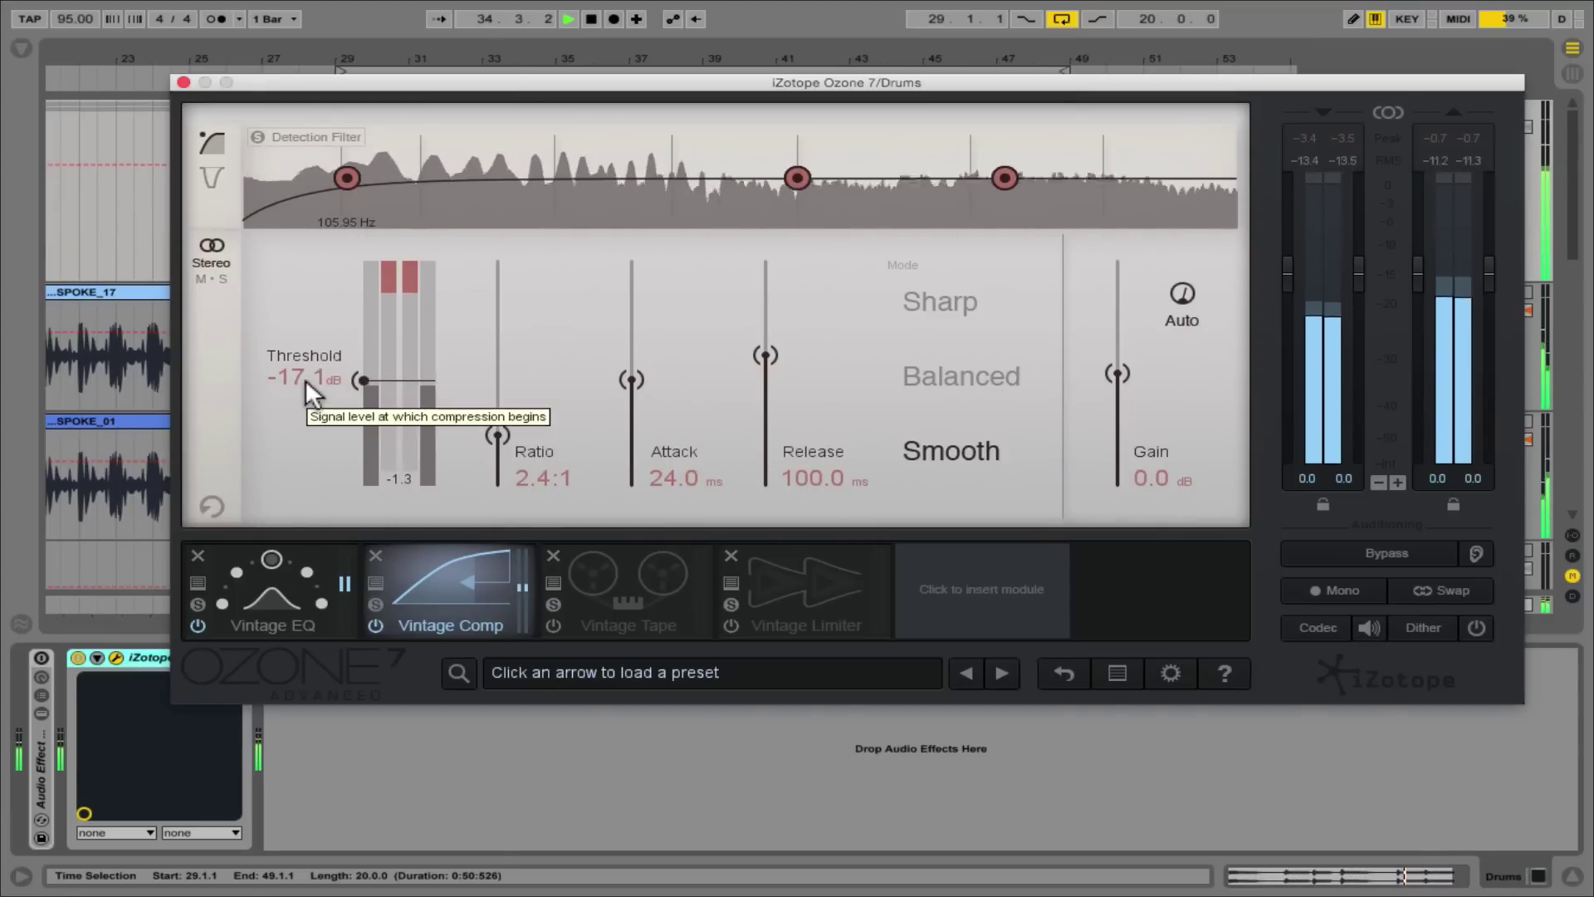
left_click_drag(765, 356, 765, 449)
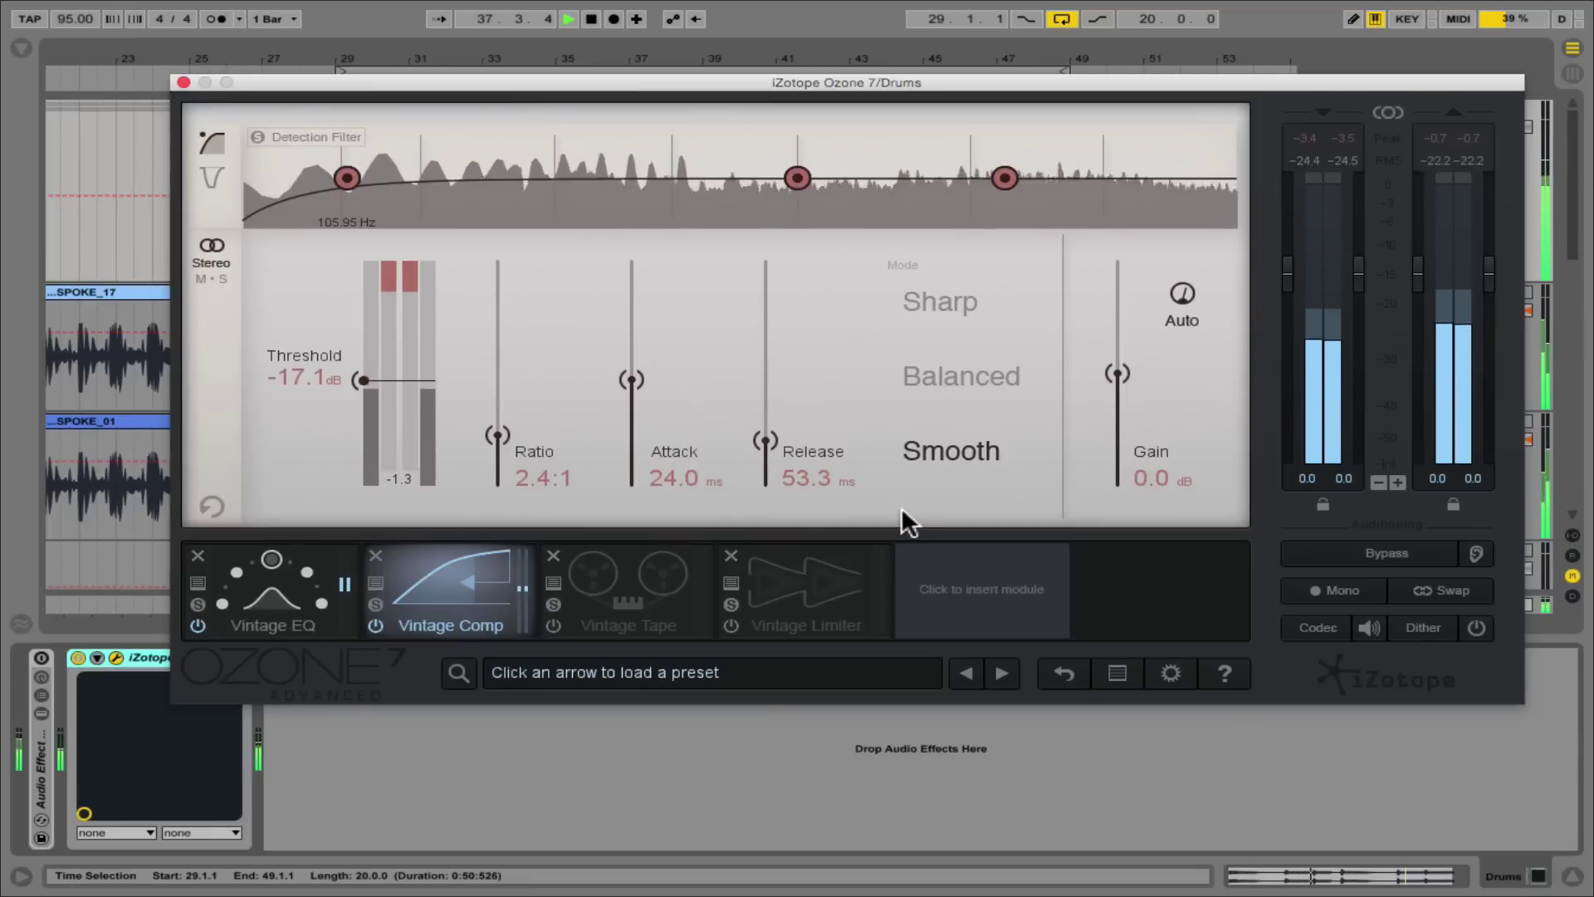
mouse_move(632, 382)
left_mouse_down()
mouse_move(631, 343)
mouse_move(631, 360)
left_mouse_up()
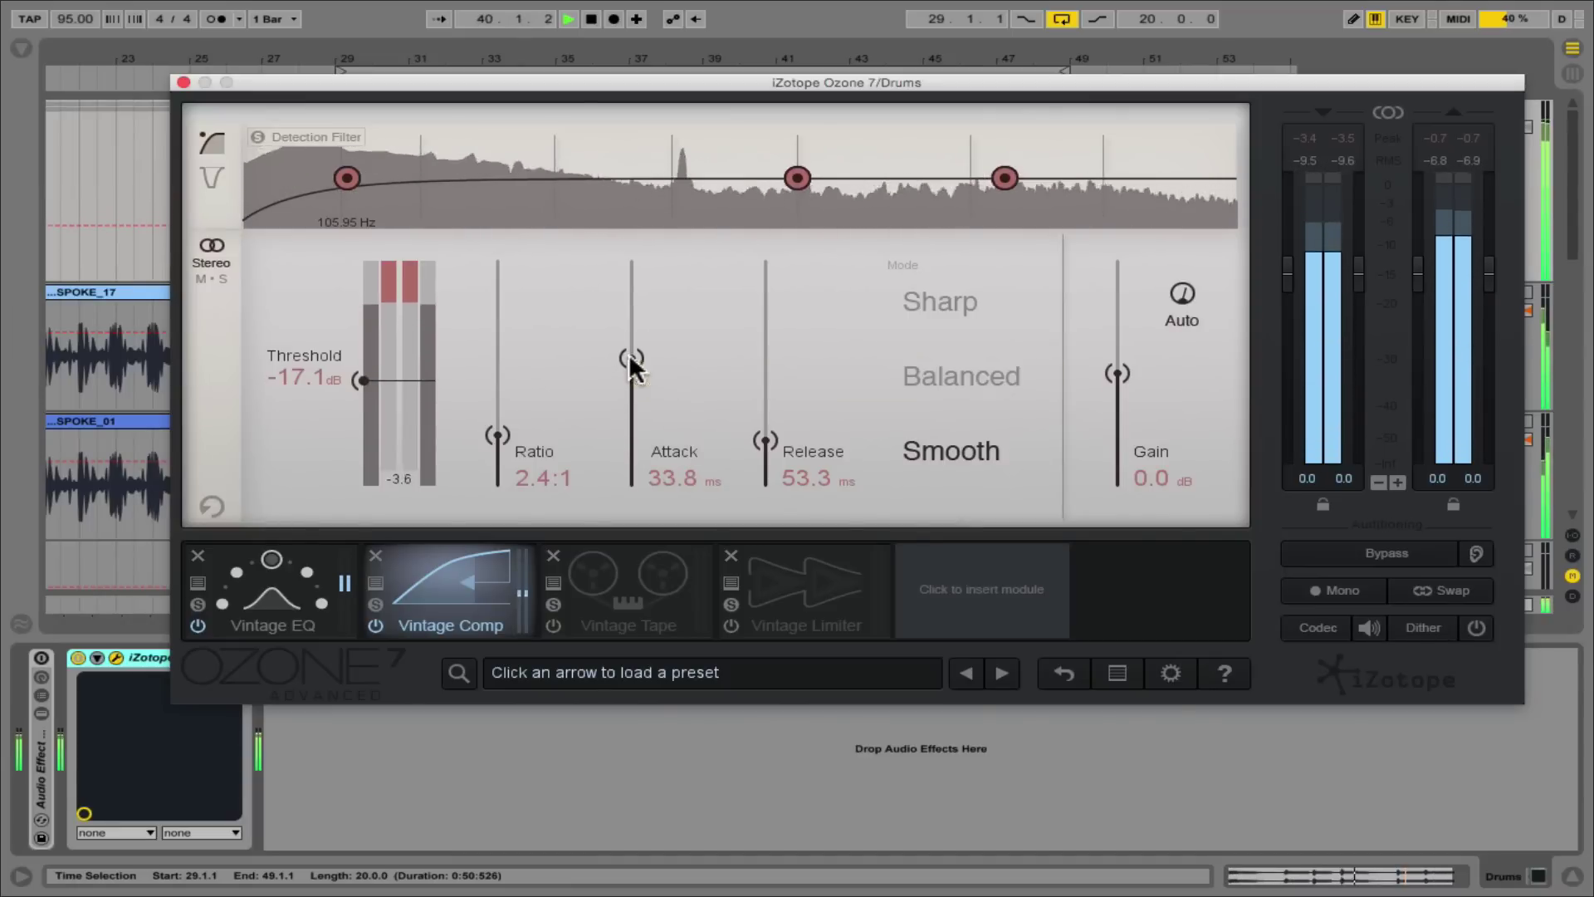
Raise the compressor's ratio to 3.4:1 and its threshold to -13.6 dB
left_click_drag(501, 427, 505, 405)
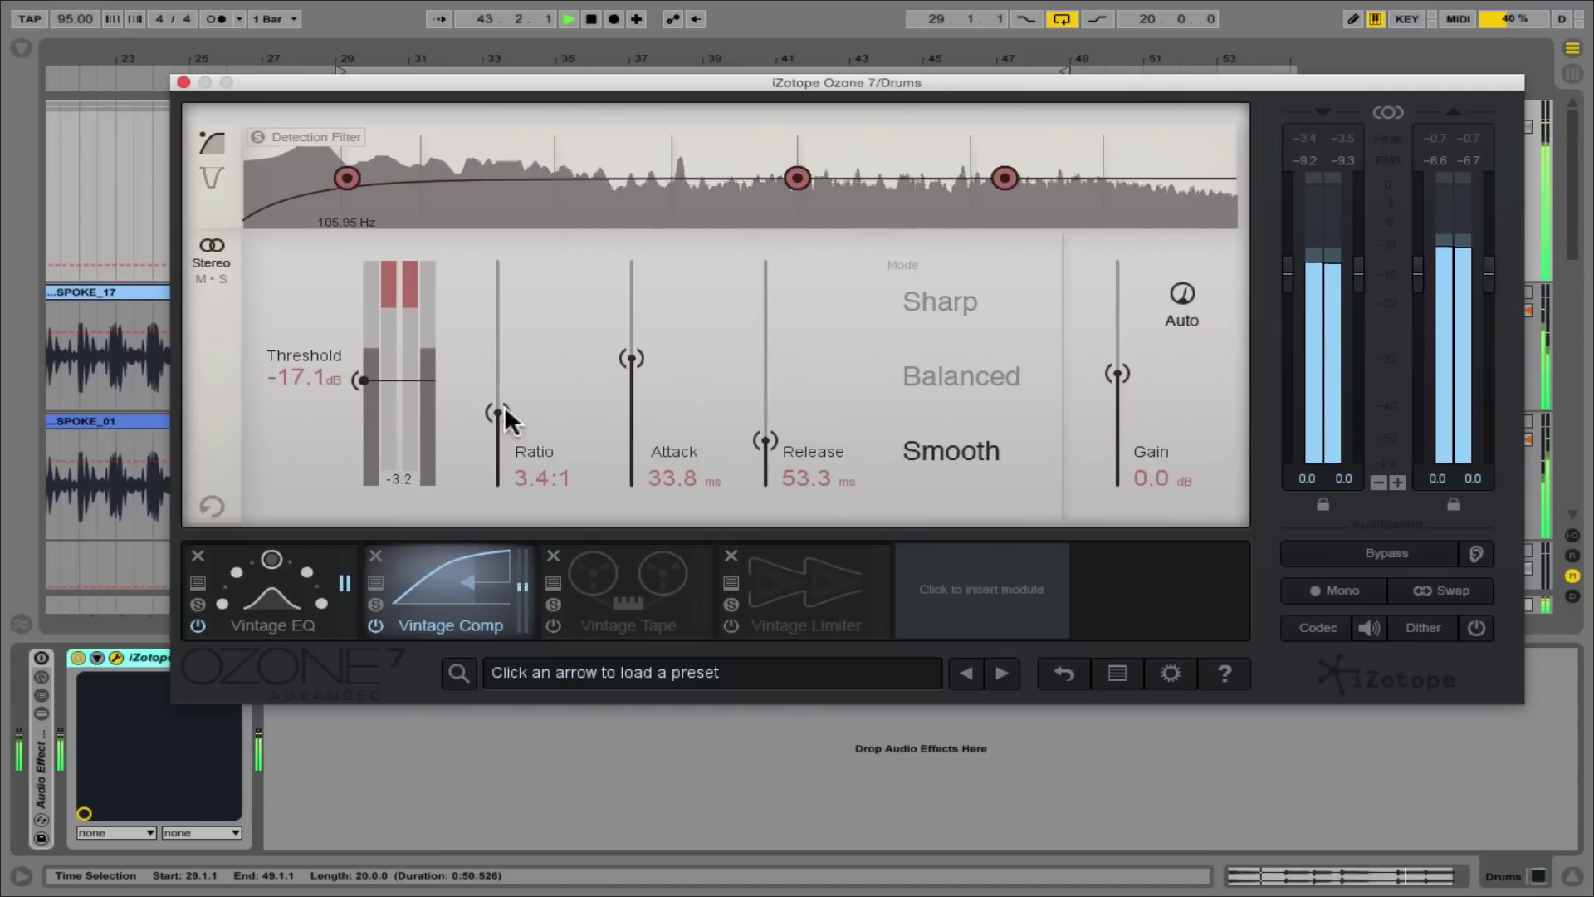
left_click_drag(298, 375, 299, 362)
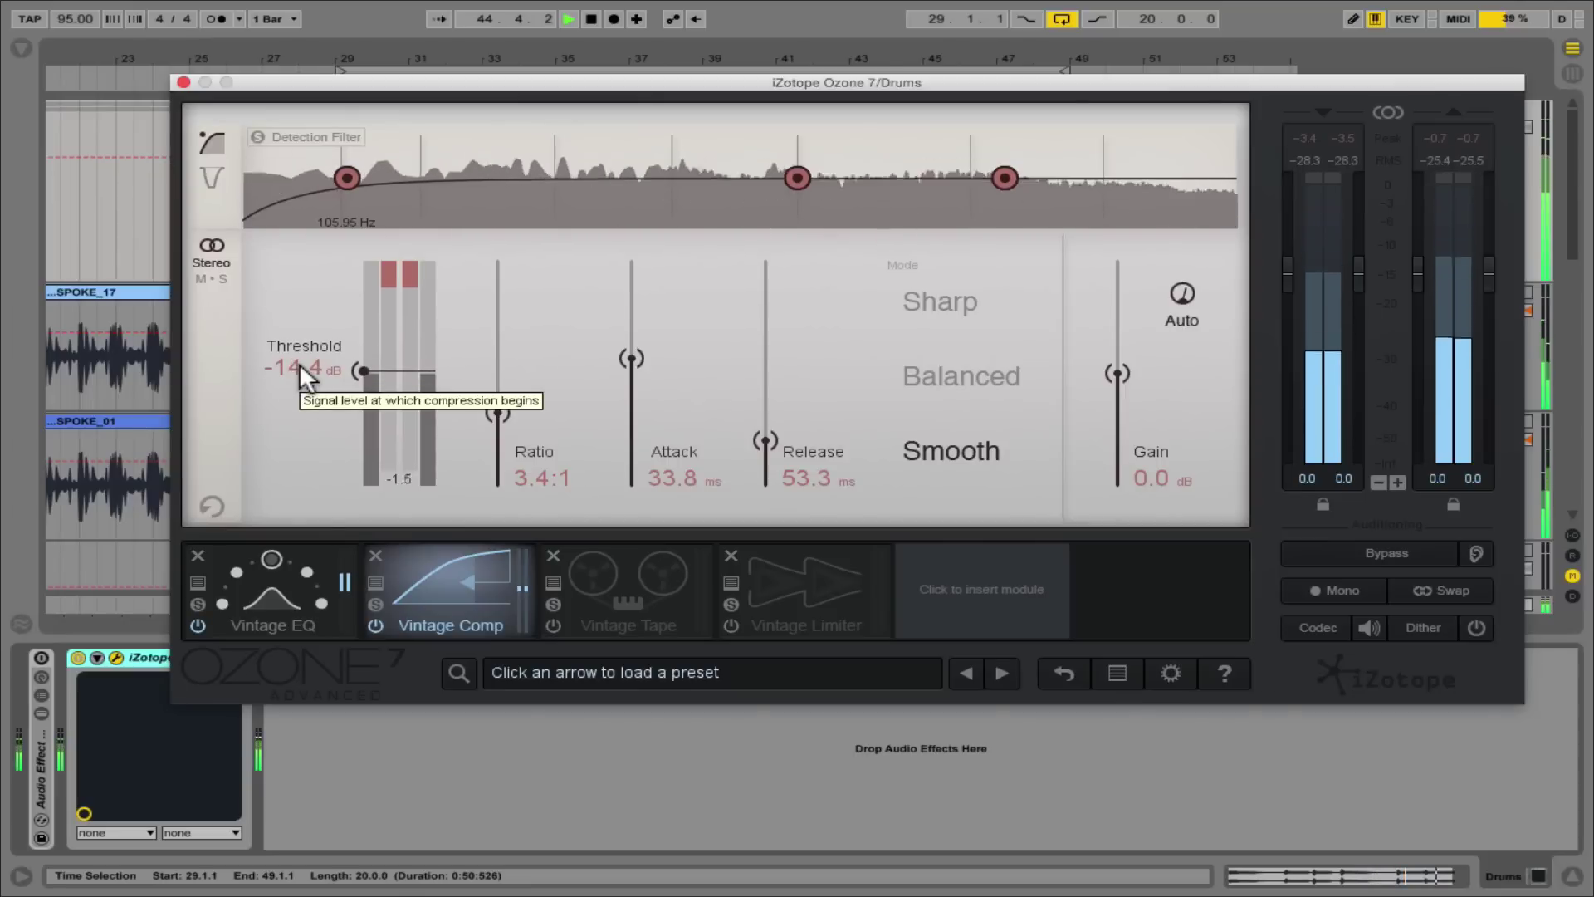
left_click_drag(299, 362, 301, 360)
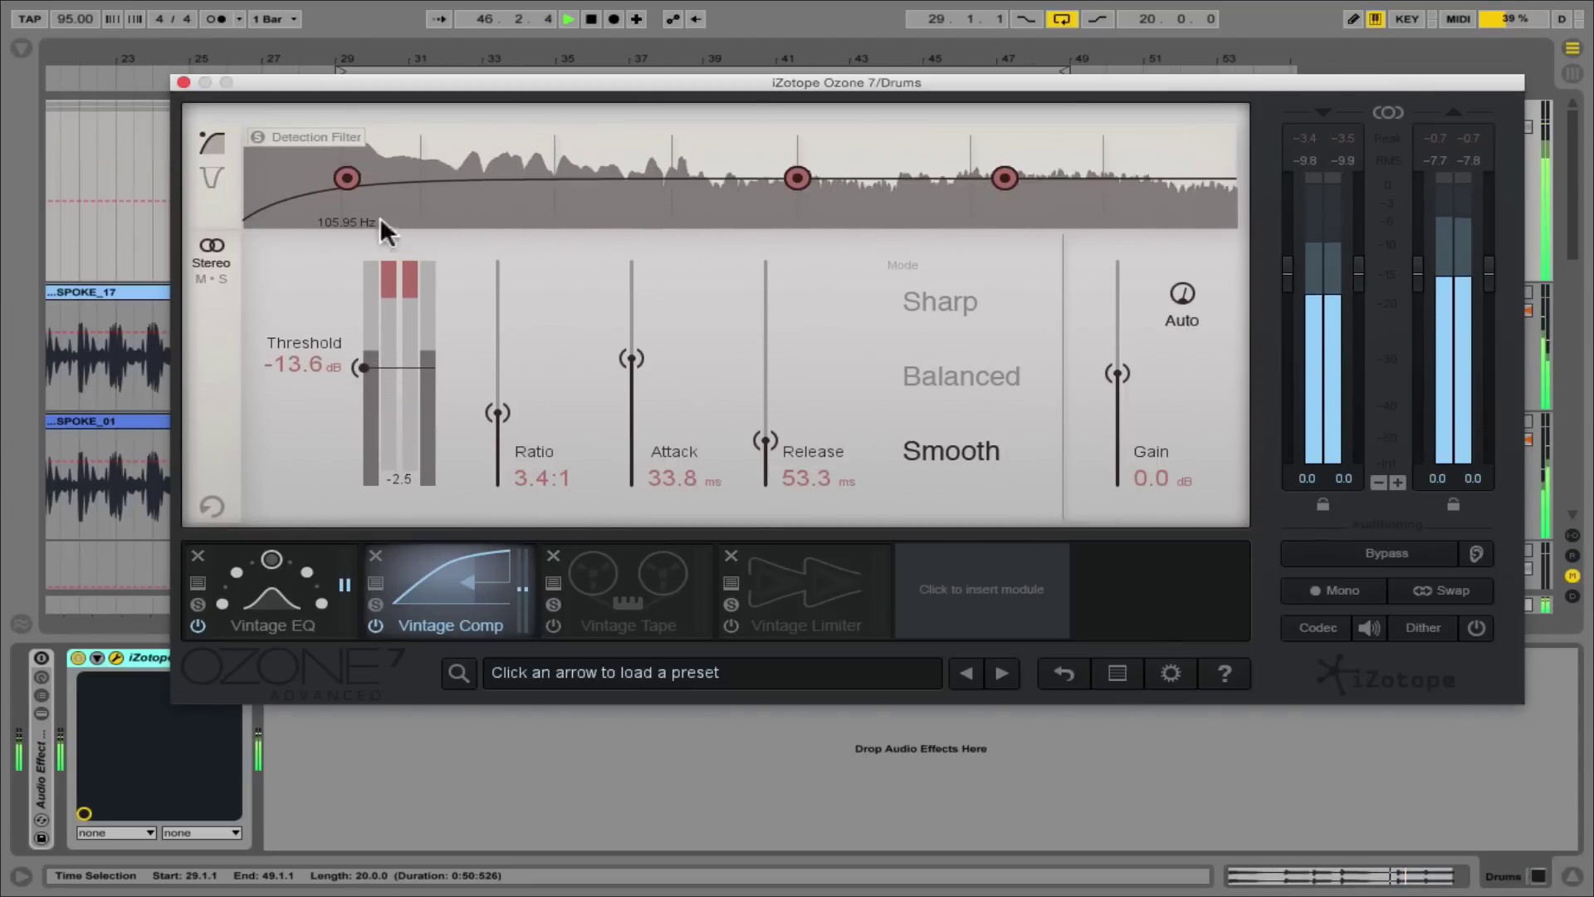
Set the detection filter's low cut to about 131 Hz, middle band to -8 dB at 2557 Hz and high shelf to -8 dB at 4000 Hz, then stop playback
left_click_drag(352, 172, 371, 175)
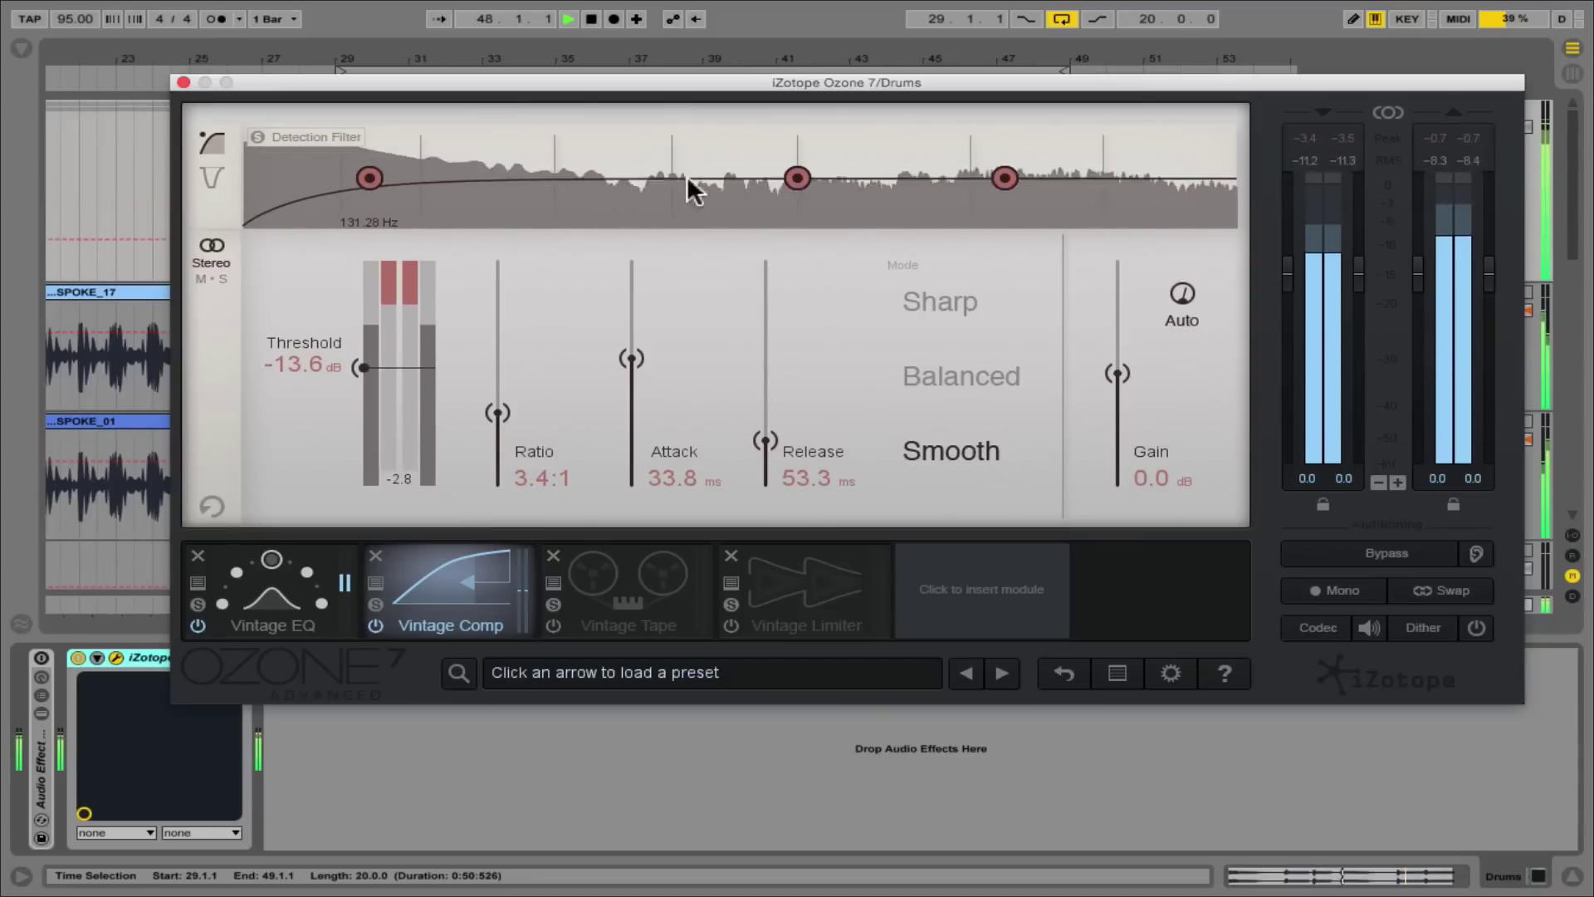
left_click_drag(799, 177, 852, 230)
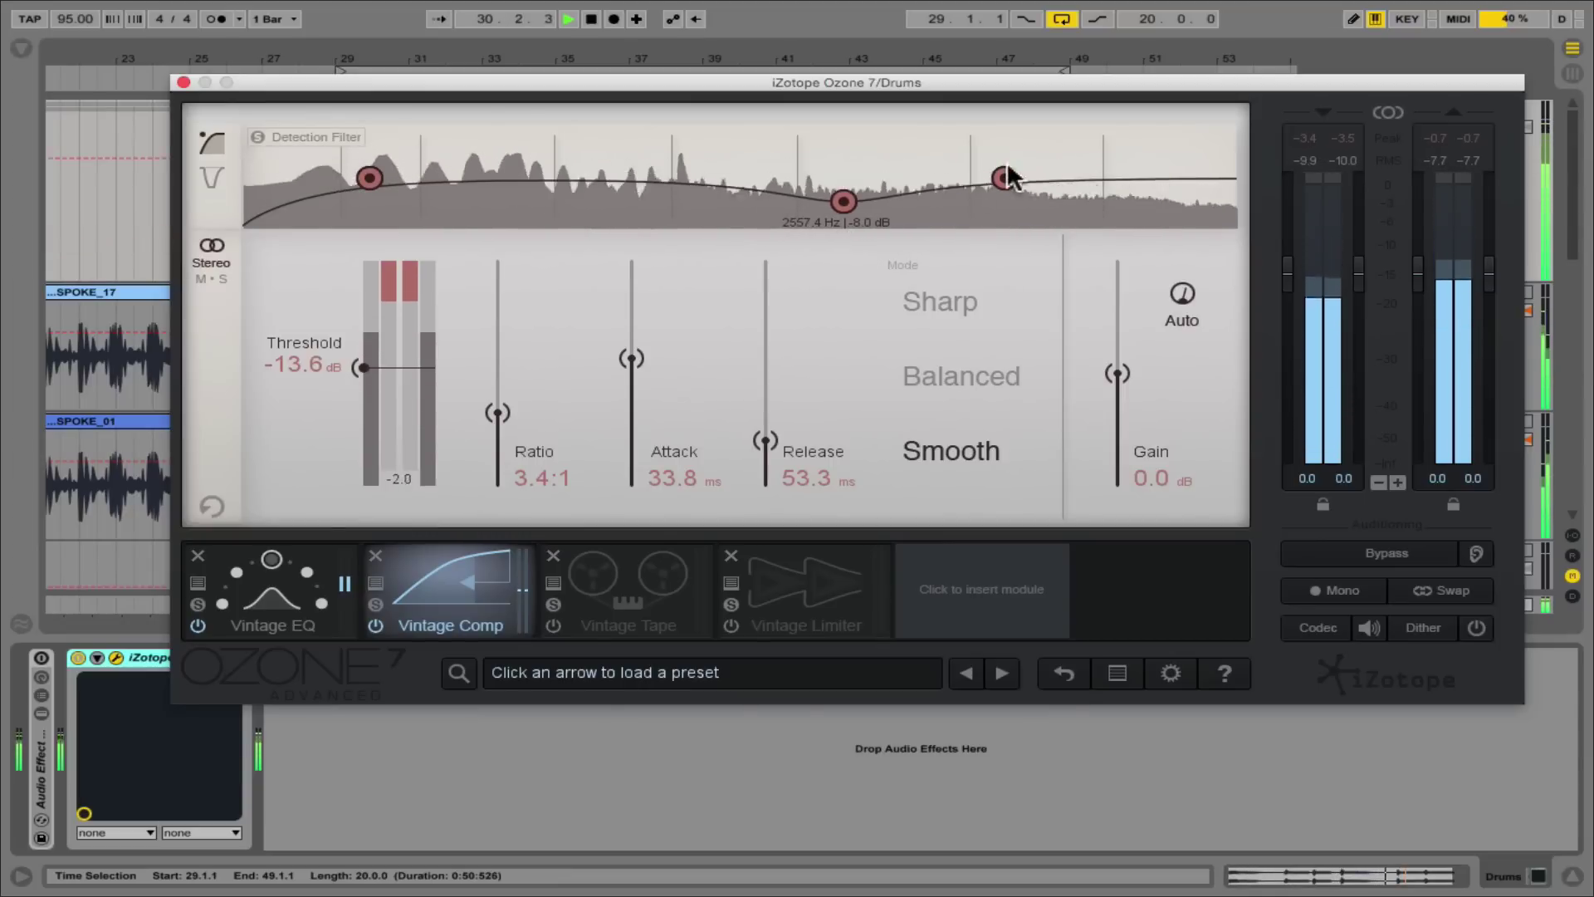
left_click_drag(1006, 174, 930, 235)
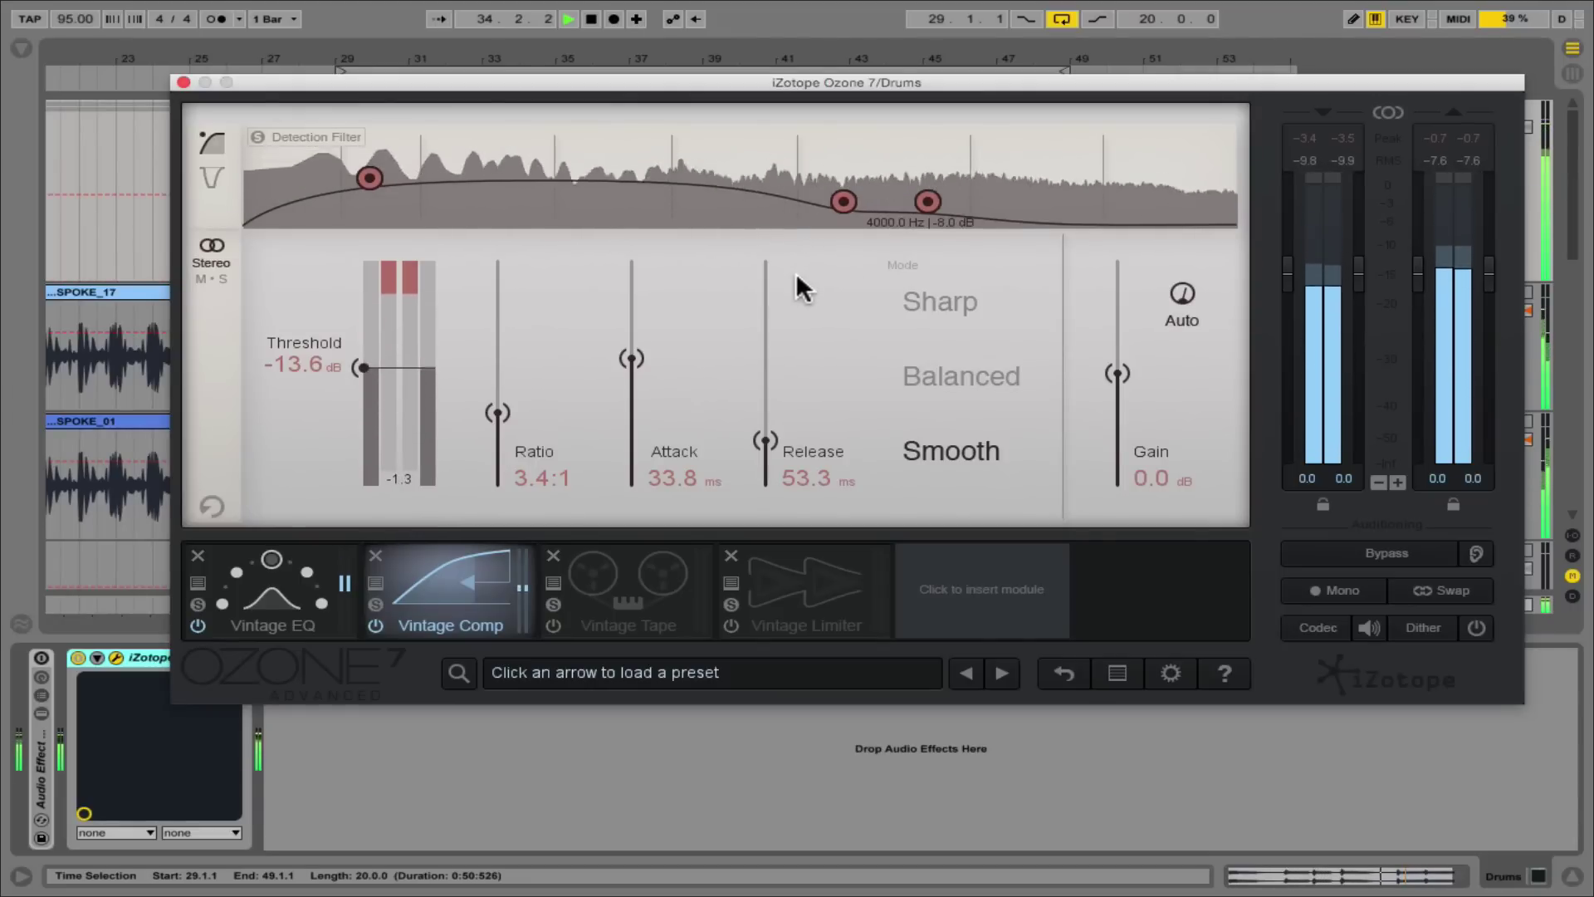
key("space")
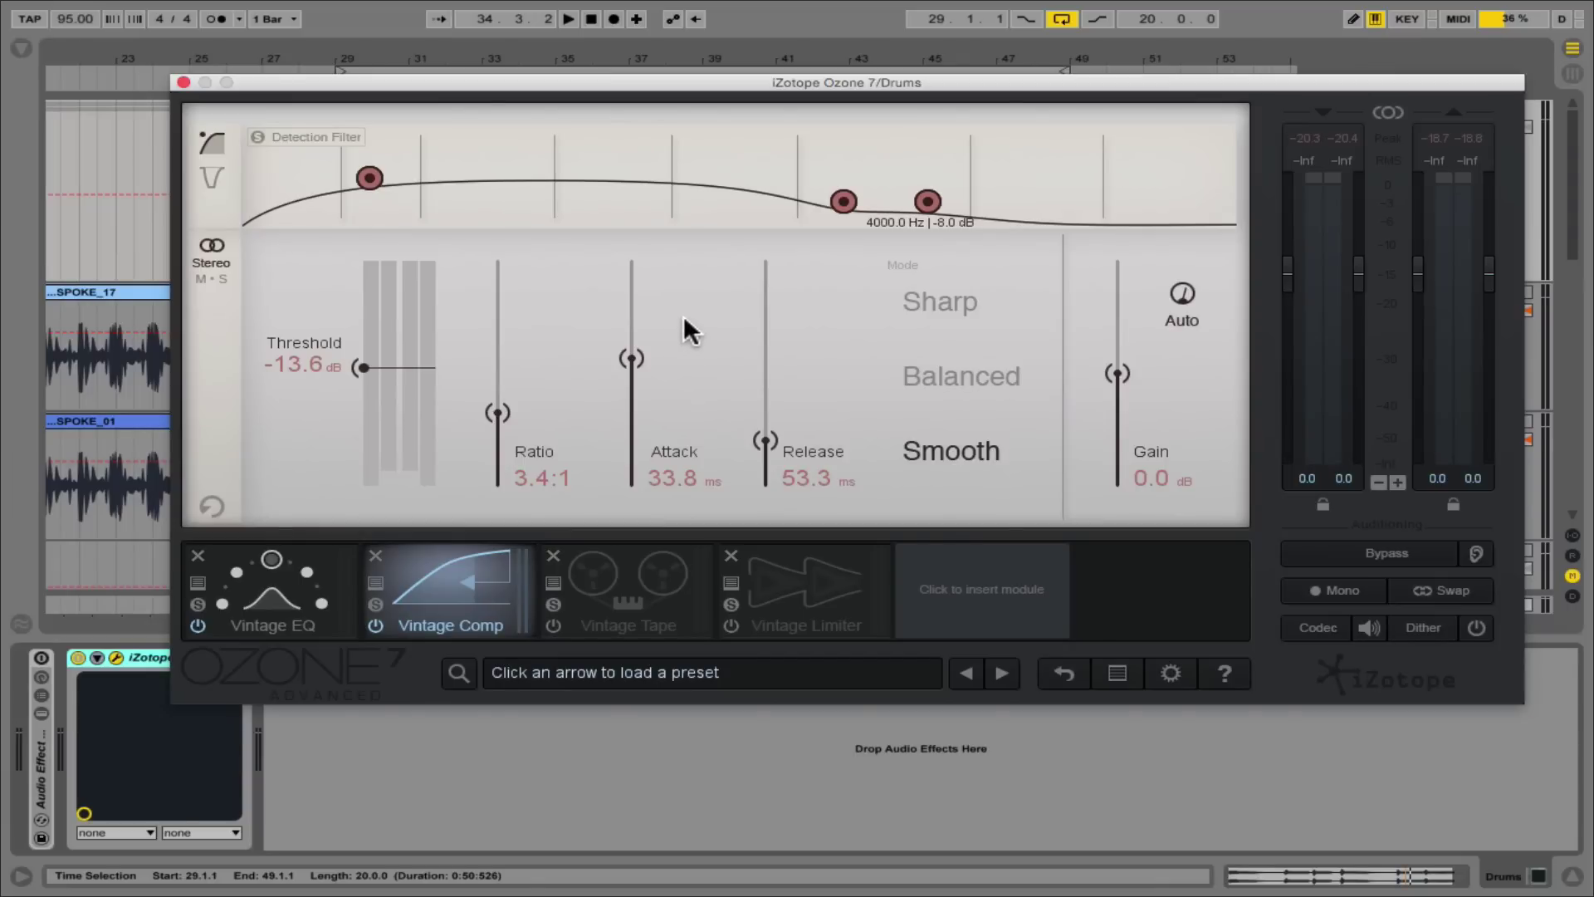
Restart loop playback, compare the compressor's Sharp, Balanced and Smooth modes, and leave it in Balanced mode
key("space")
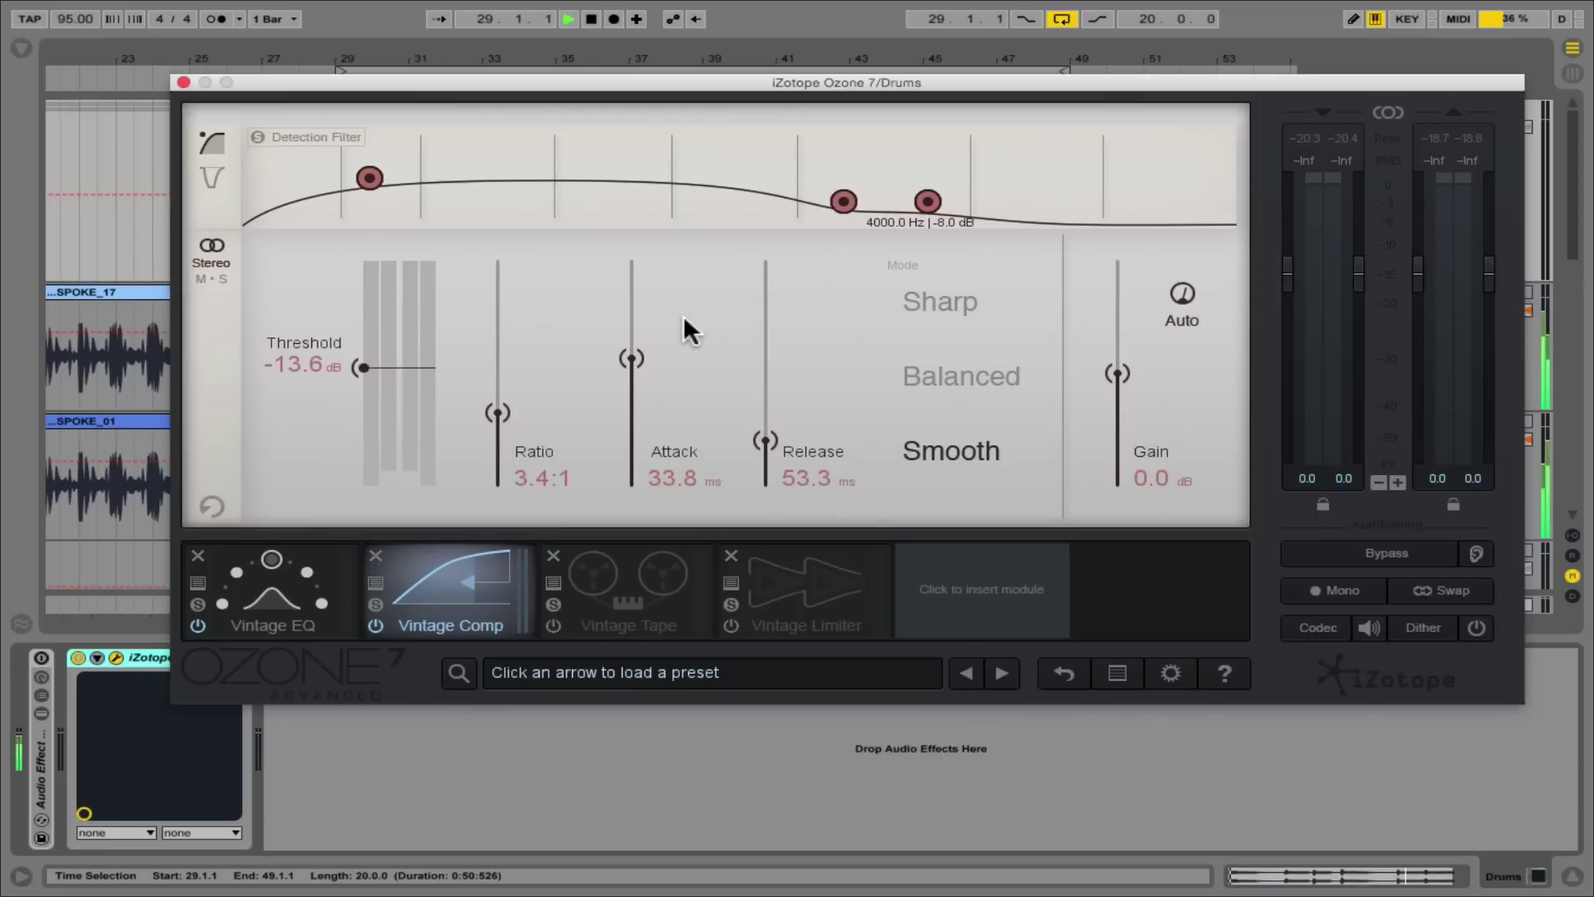
left_click(924, 303)
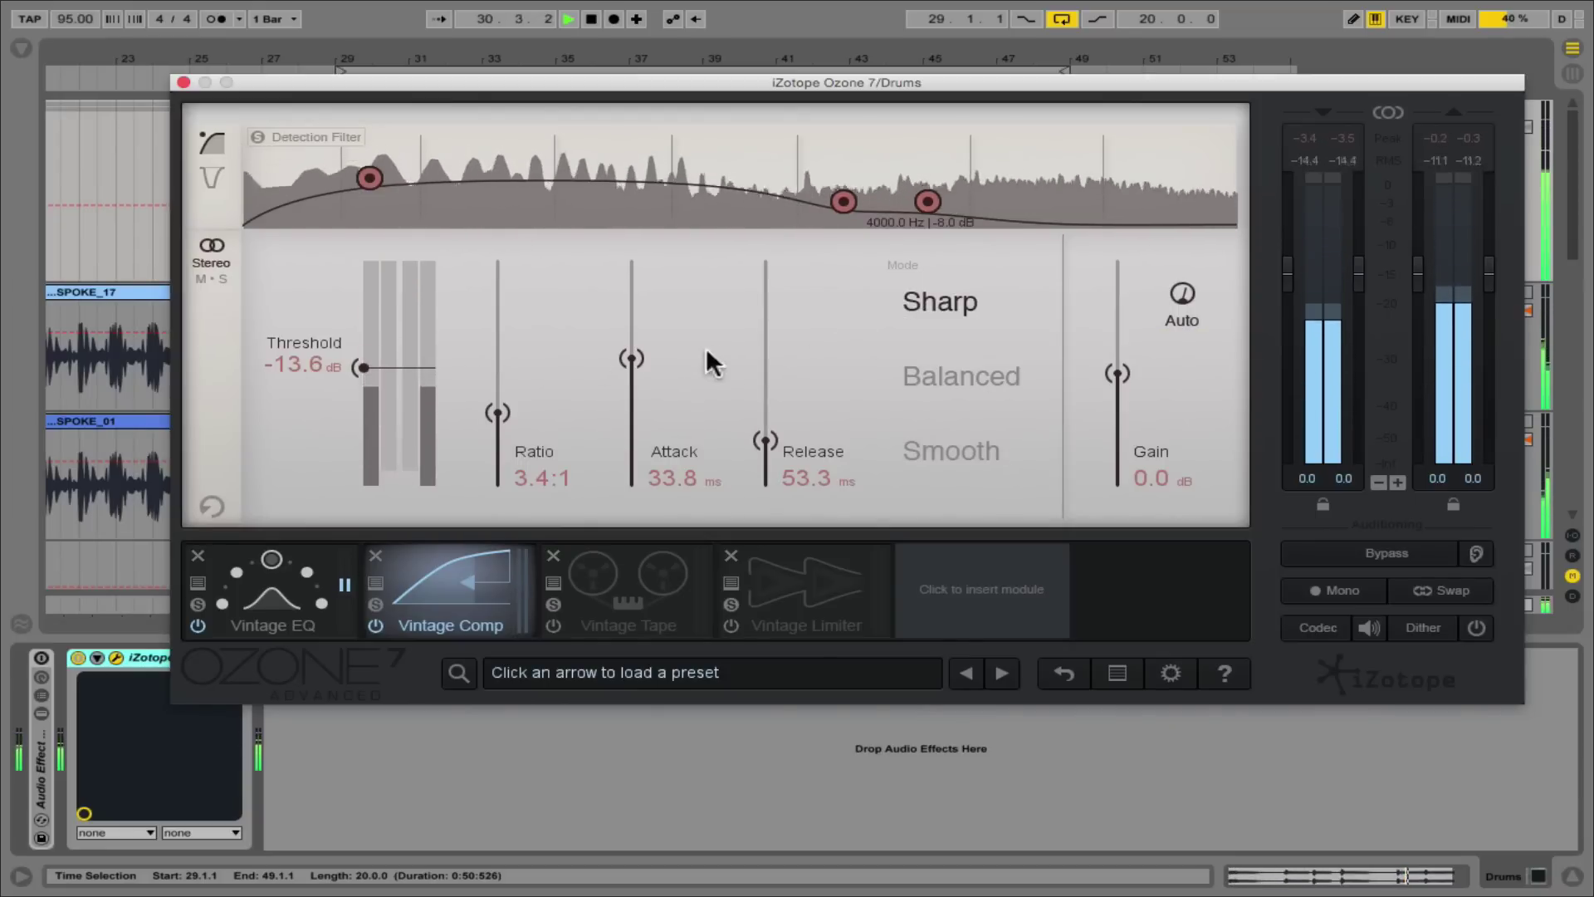
left_click(943, 380)
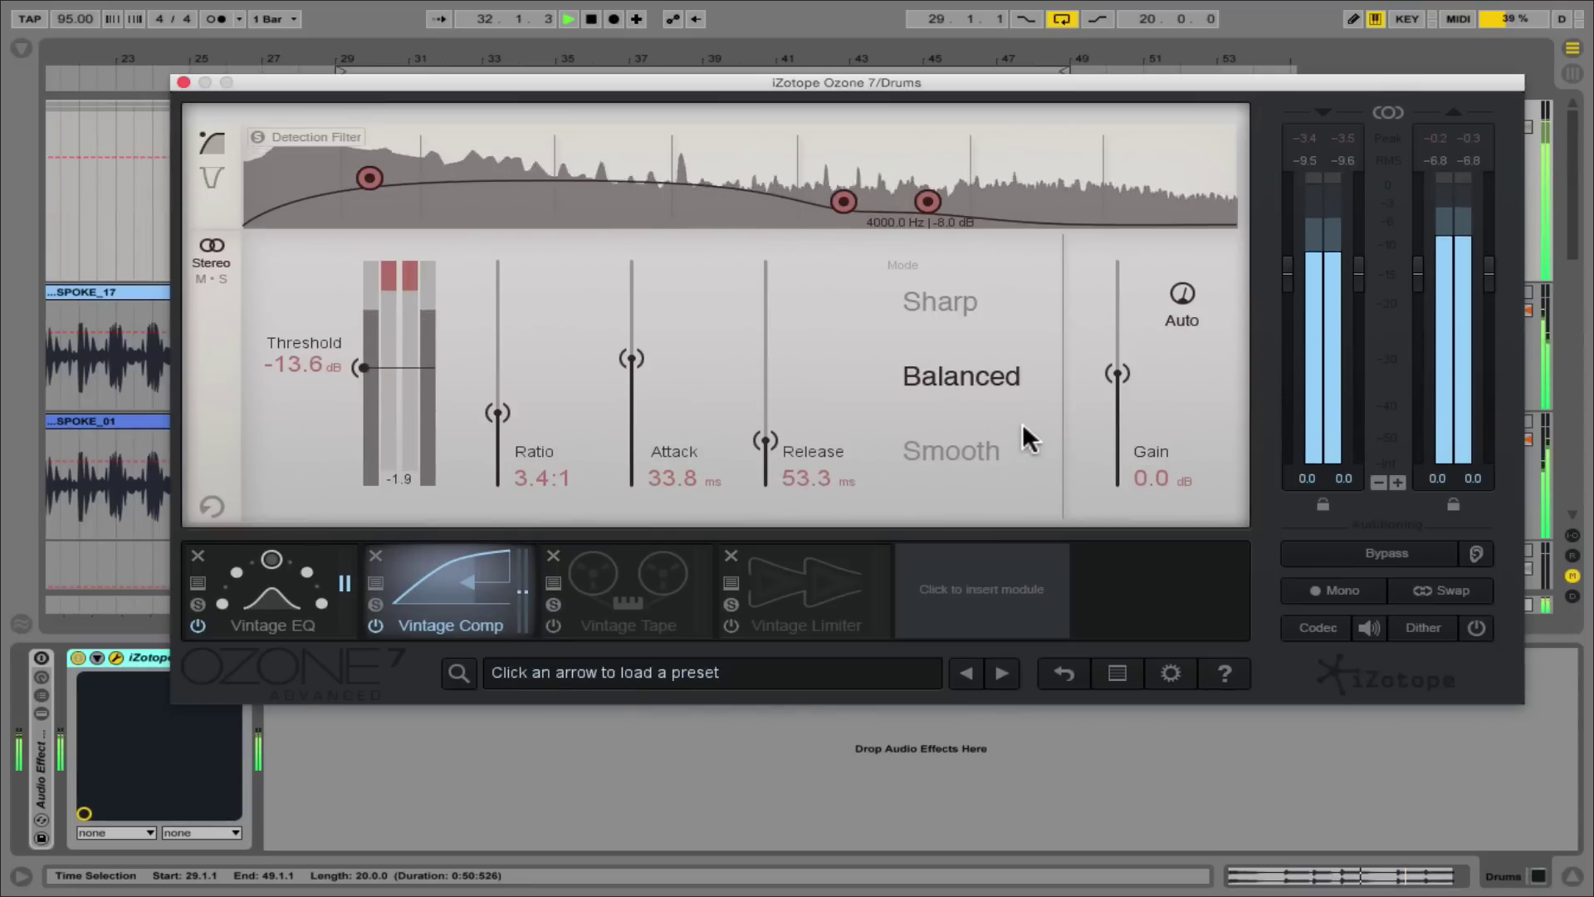
left_click(935, 449)
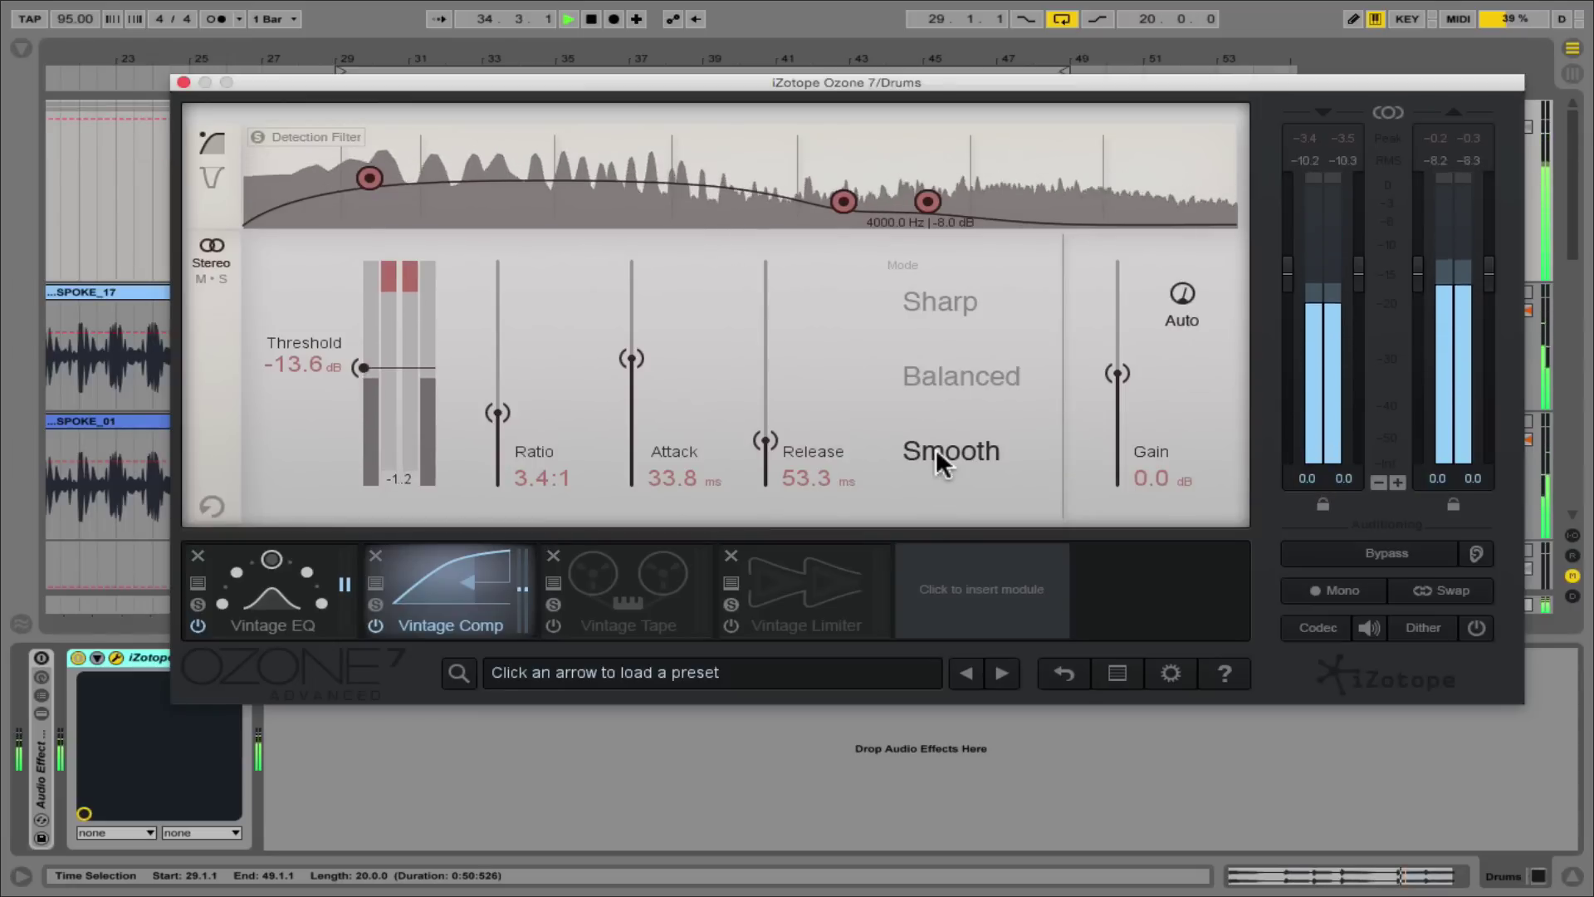
left_click(953, 308)
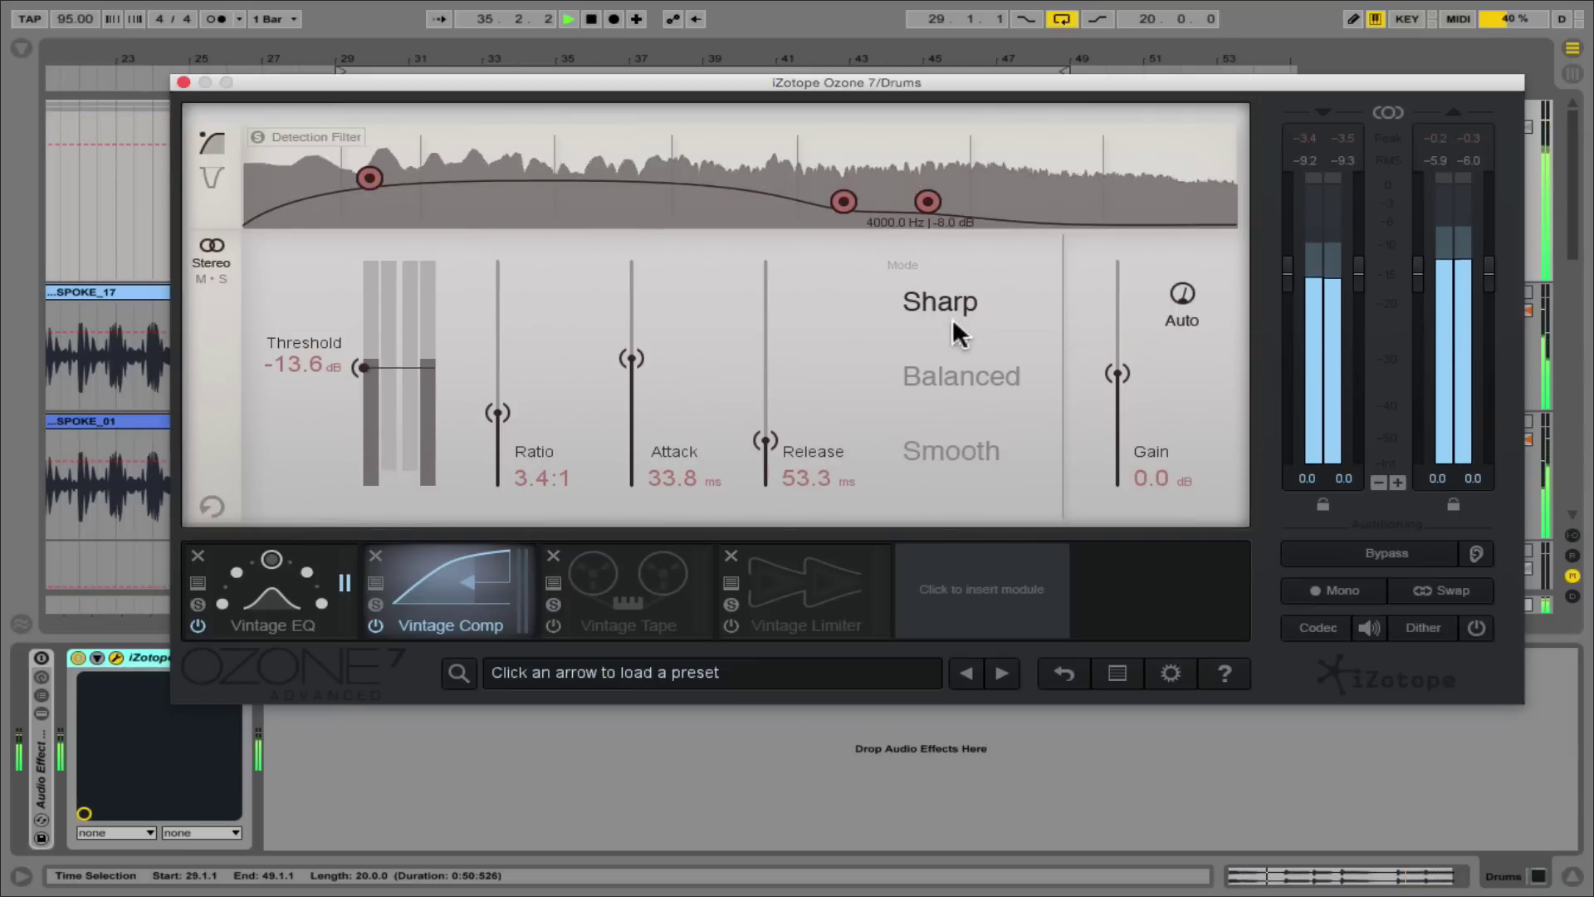
left_click(924, 376)
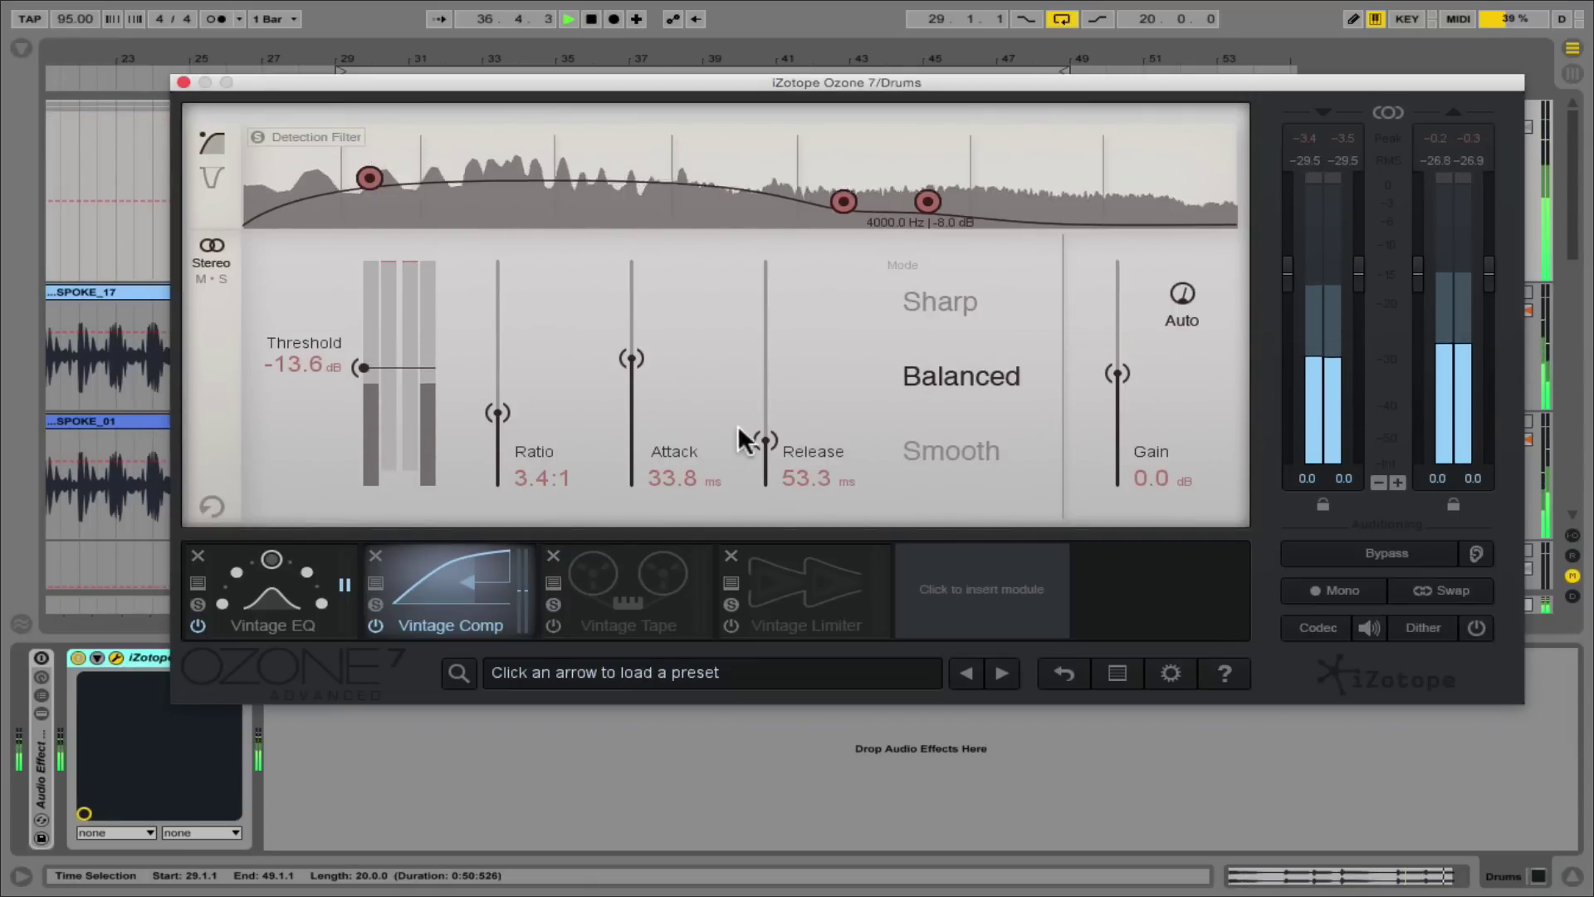
Try the compressor's release at 30.0 ms, set the attack to 36.6 ms and settle the release at 40.5 ms
left_click_drag(765, 438, 767, 480)
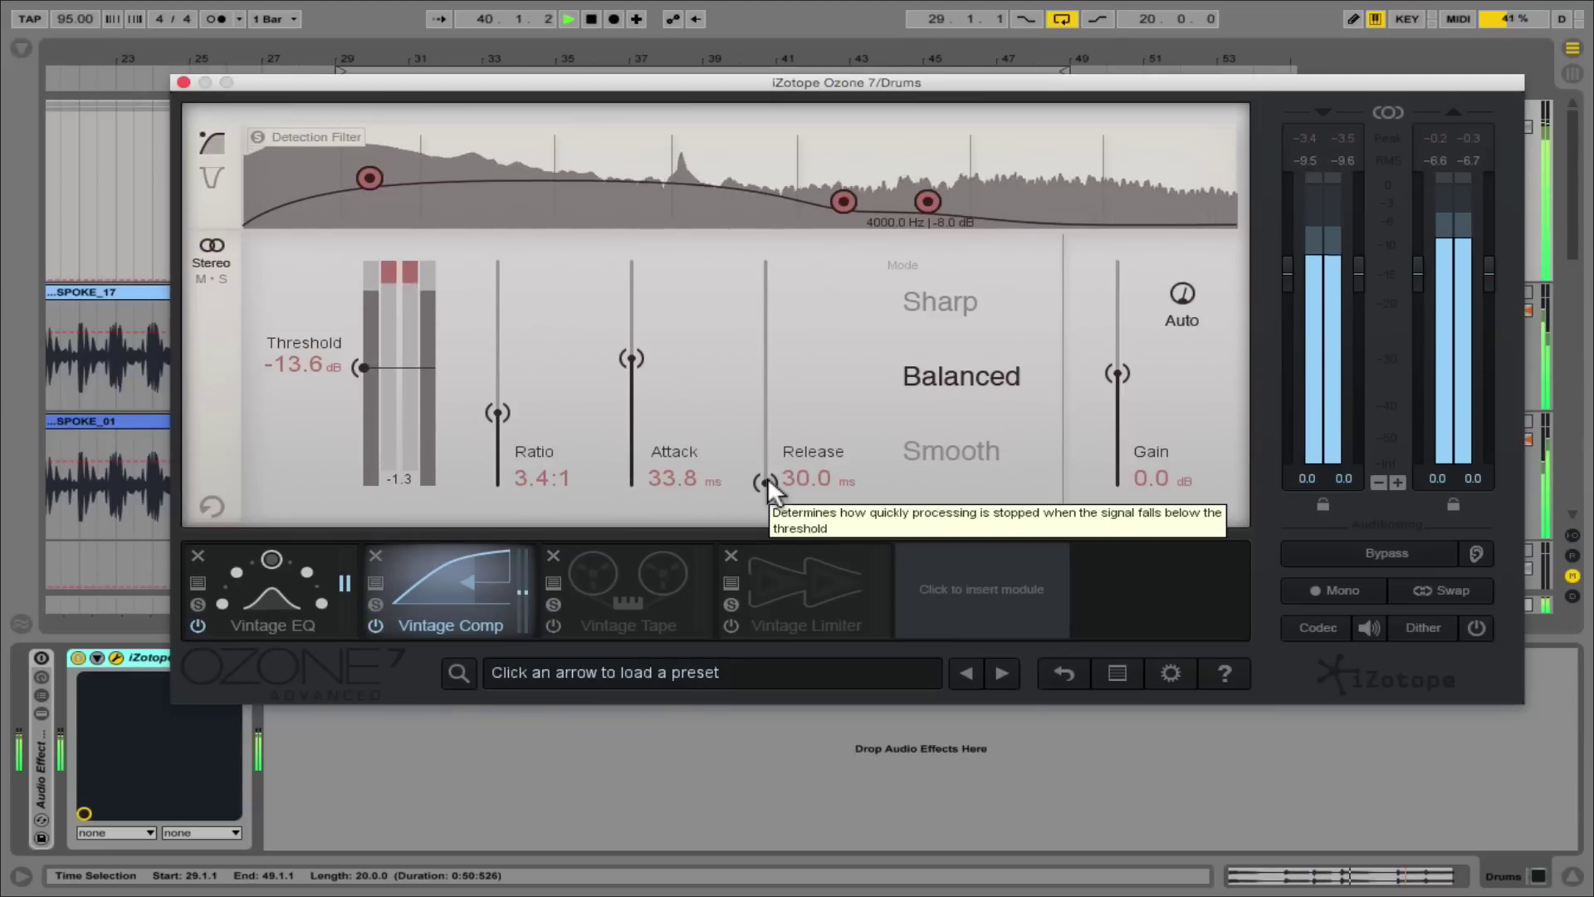
mouse_move(632, 357)
left_mouse_down()
mouse_move(639, 470)
mouse_move(620, 259)
mouse_move(637, 352)
left_mouse_up()
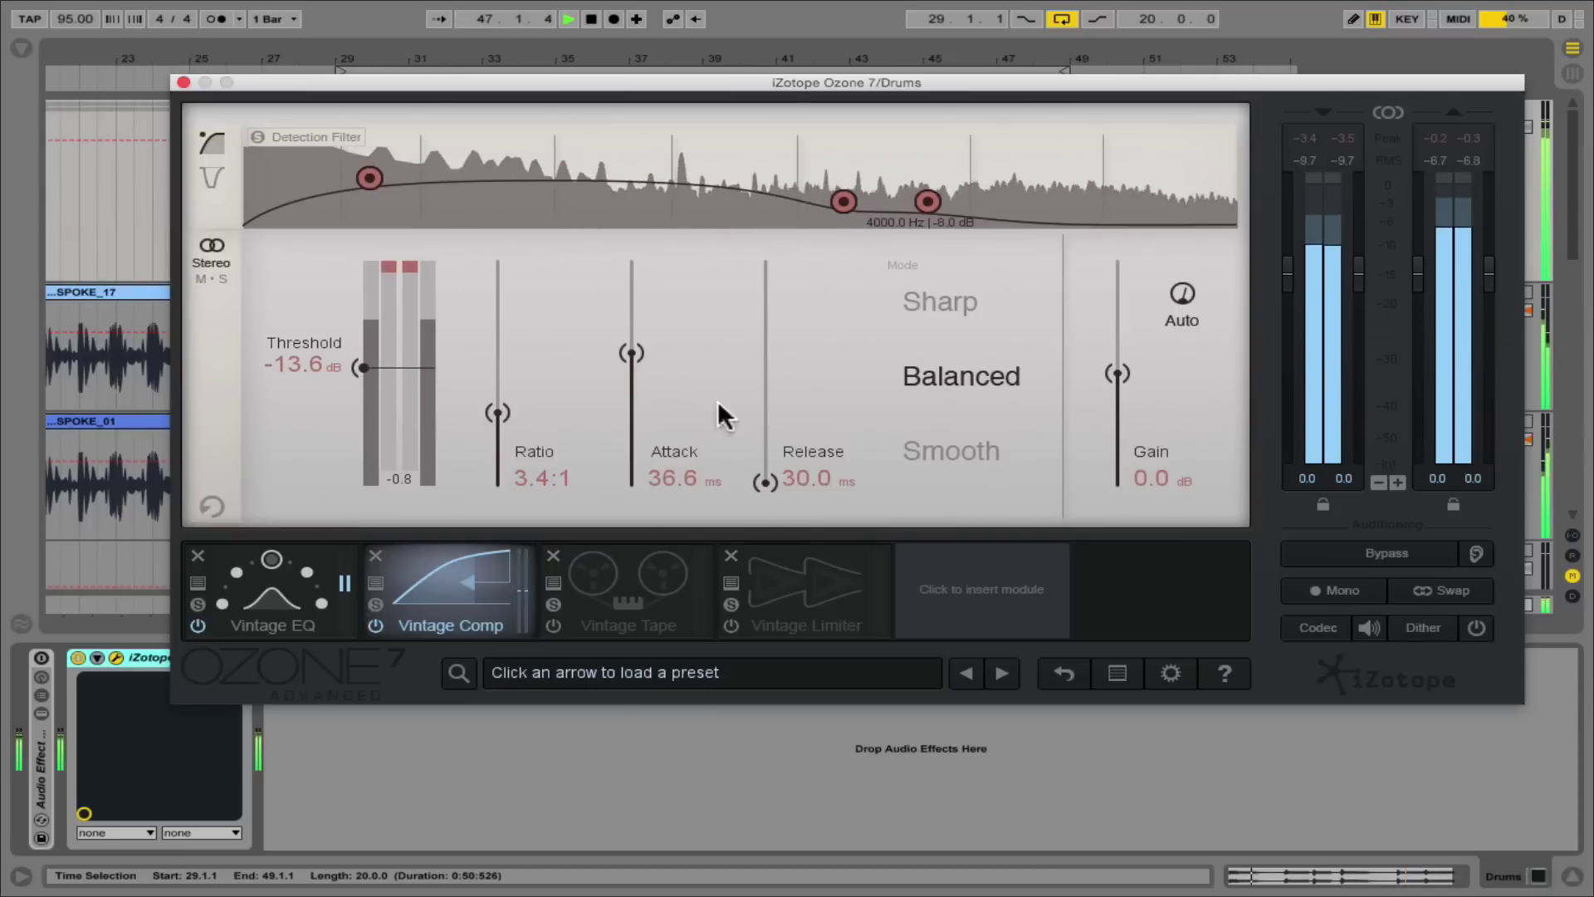
left_click_drag(765, 479, 763, 464)
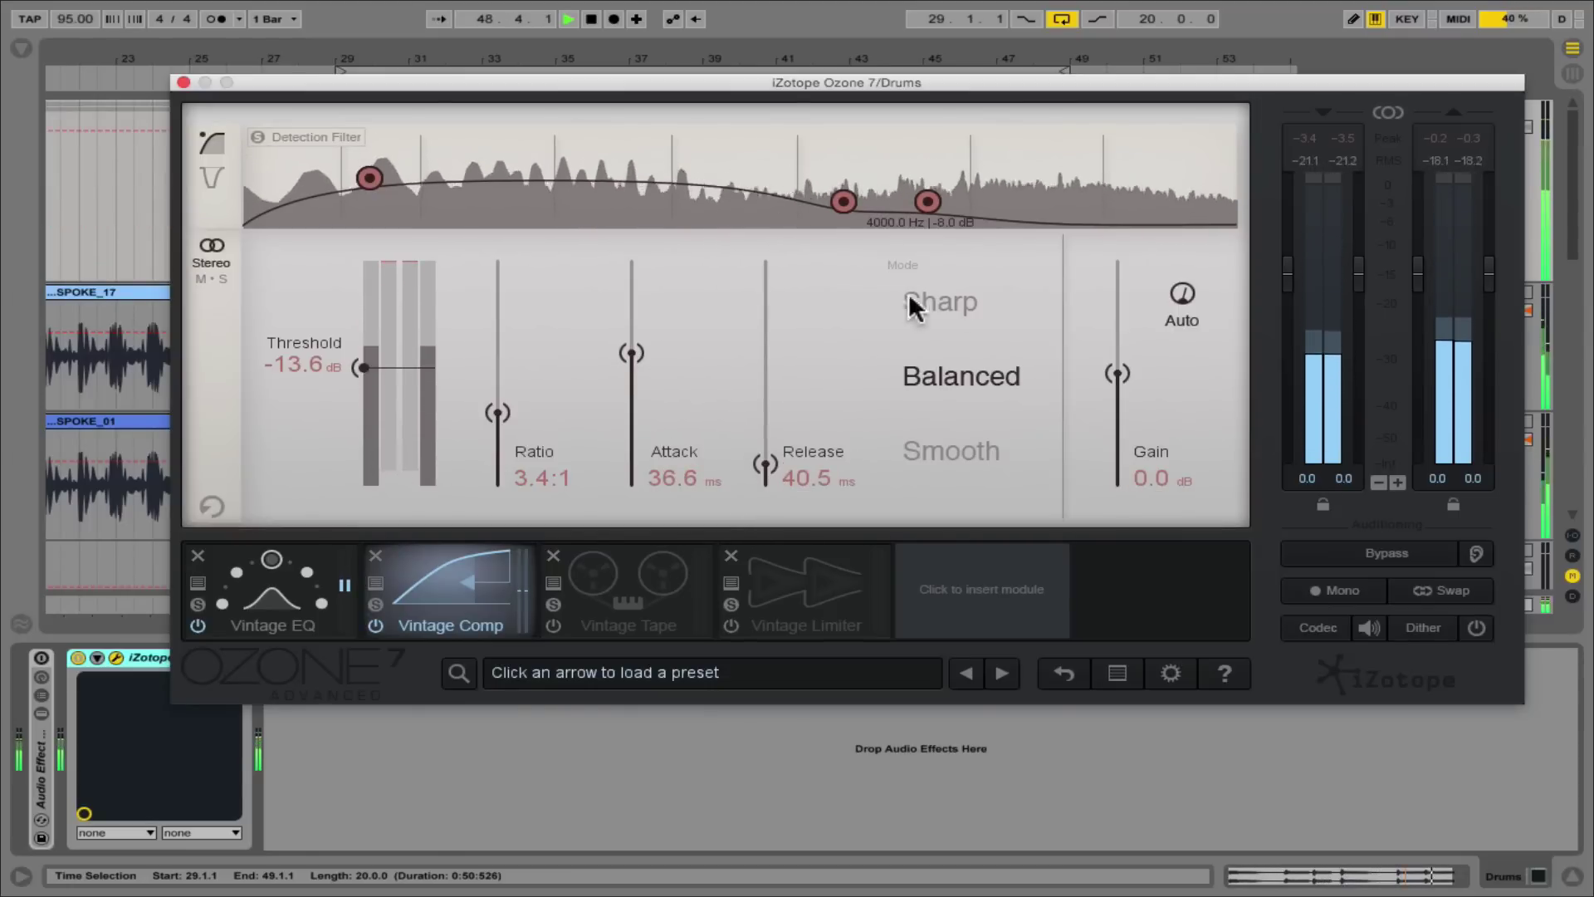
Audition the Sharp, Balanced and Smooth modes with the new attack and release, return to Balanced and stop playback
left_click(966, 299)
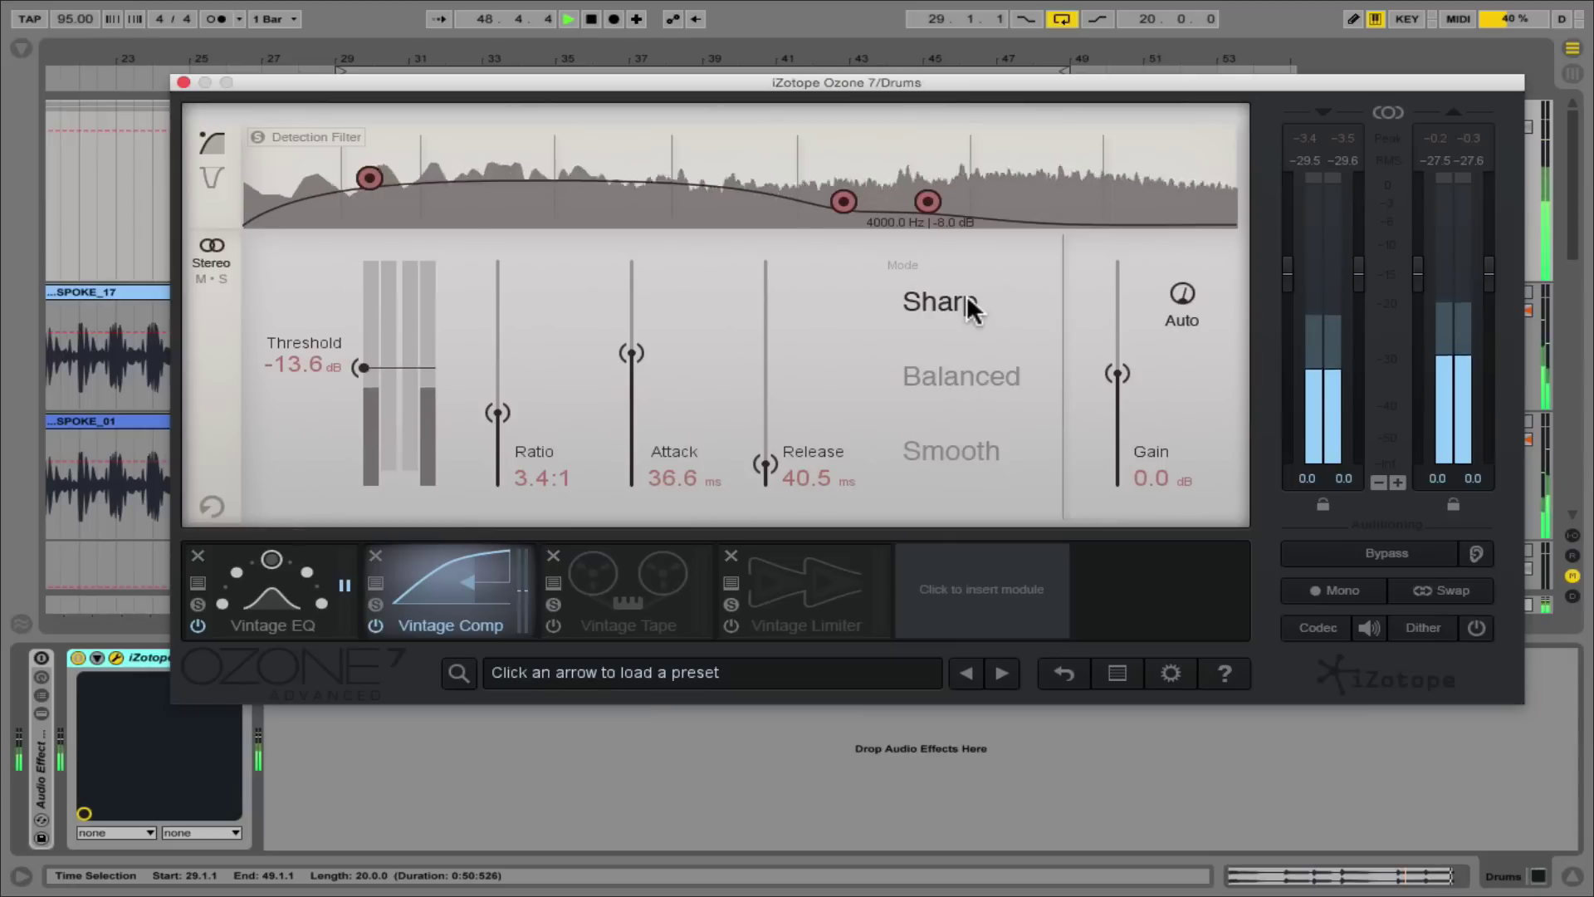
left_click(962, 381)
left_click(974, 448)
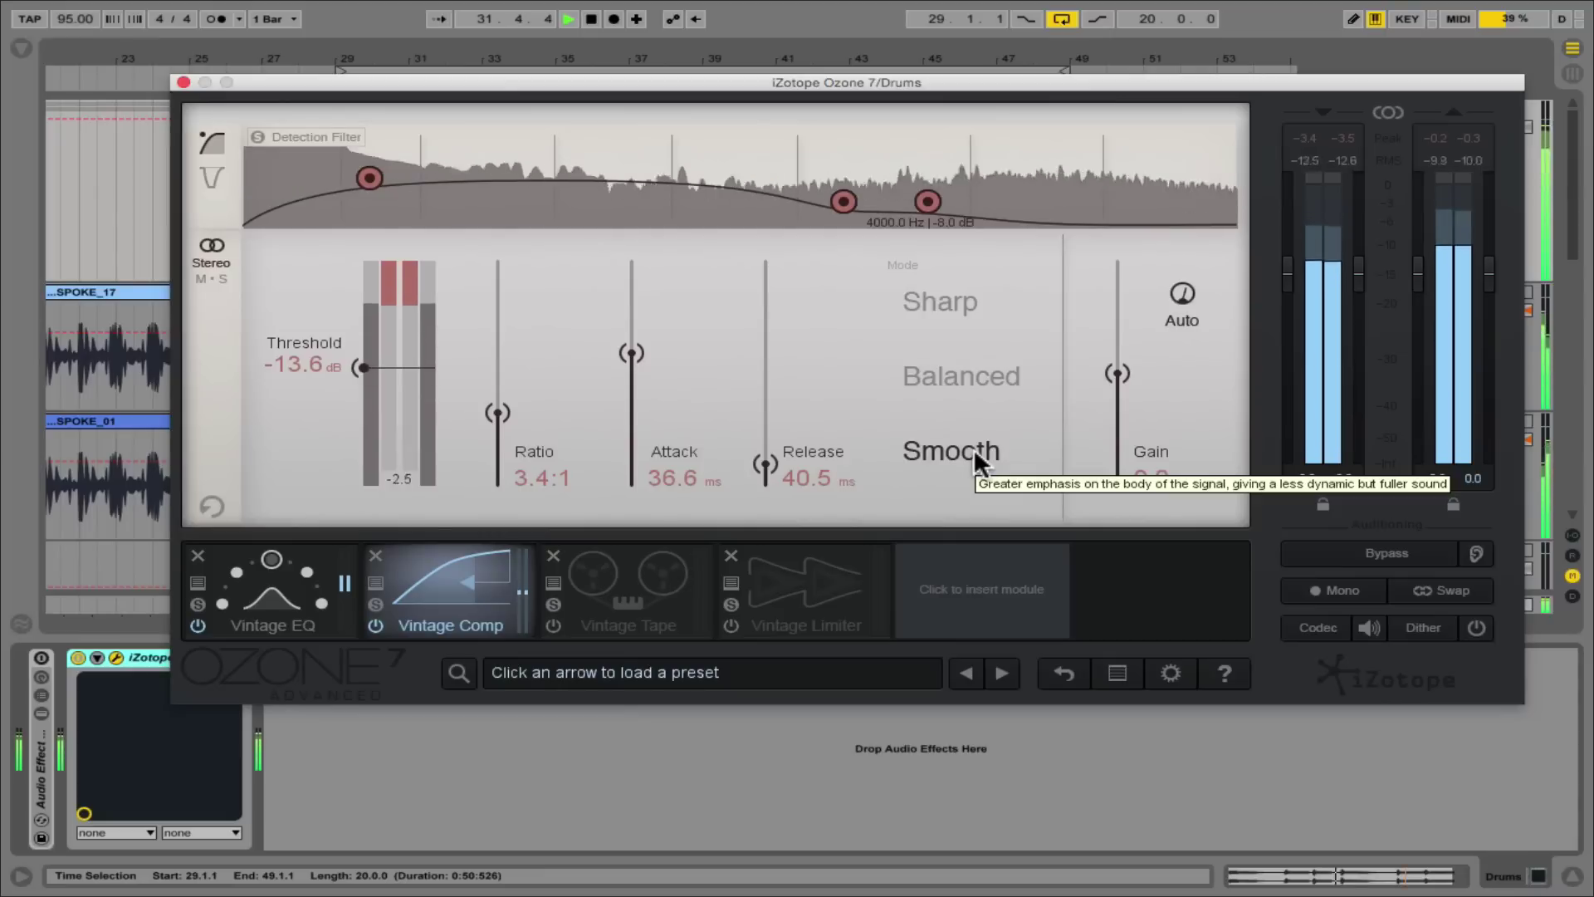
left_click(973, 374)
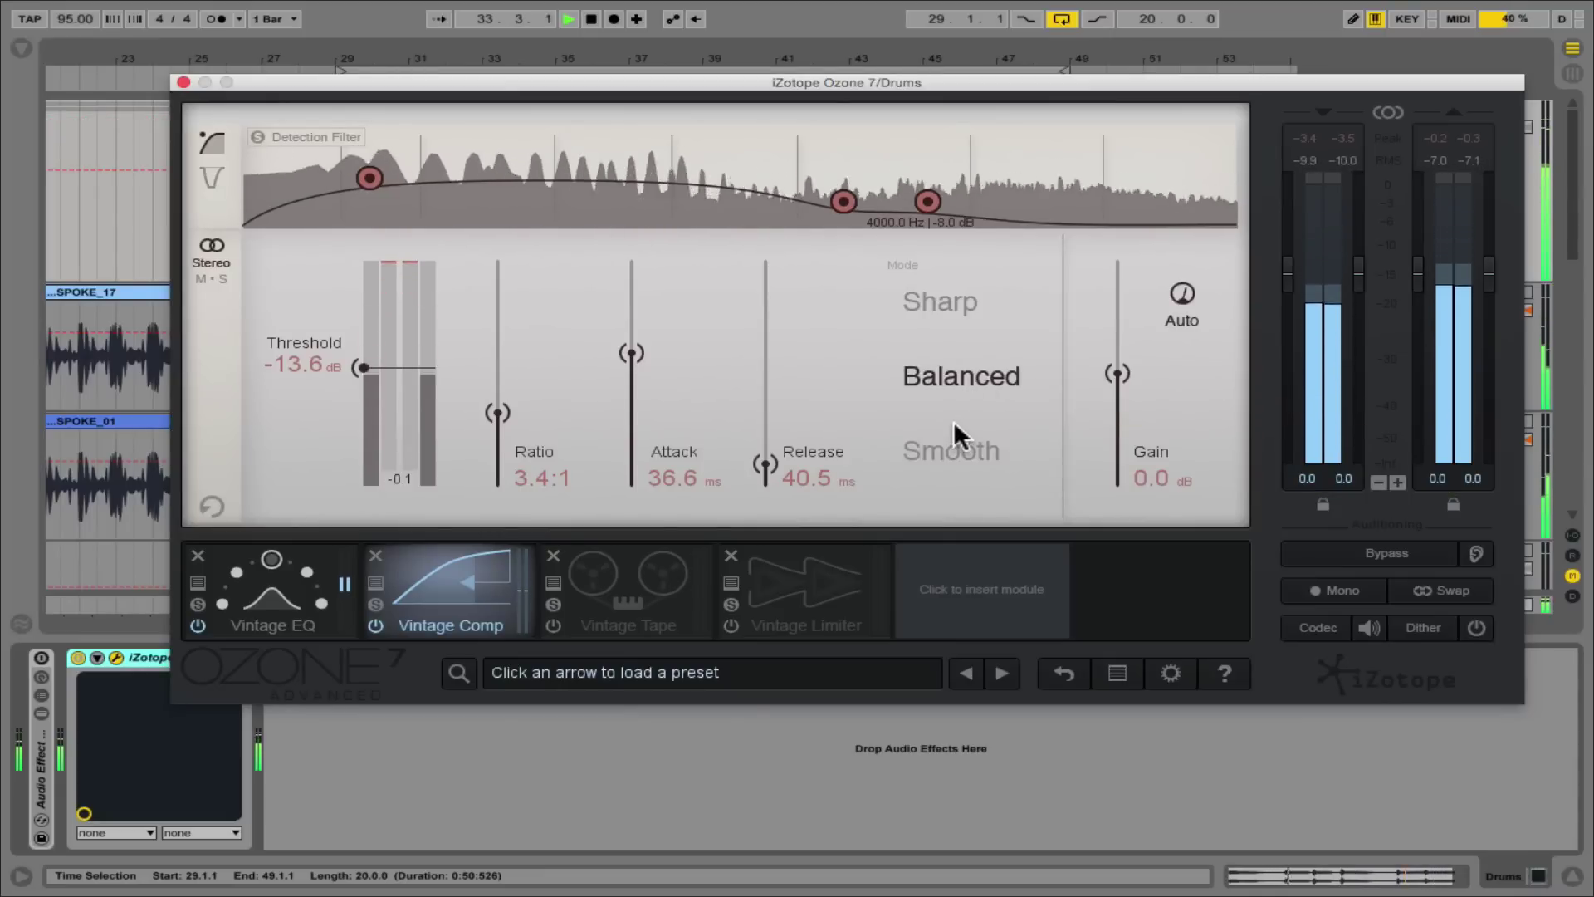
key("space")
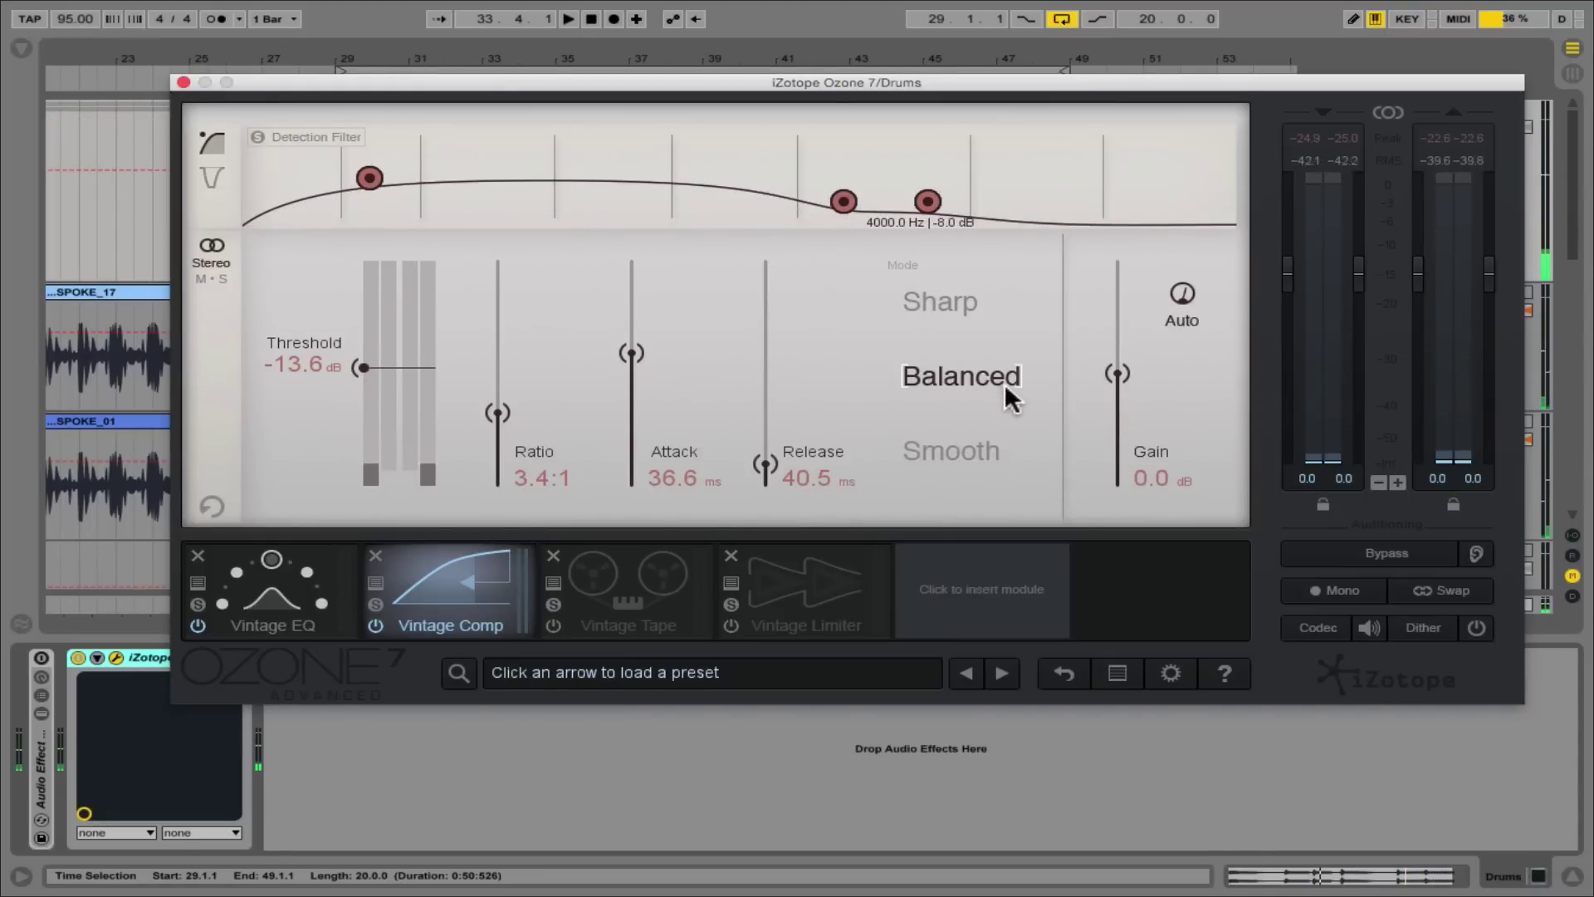